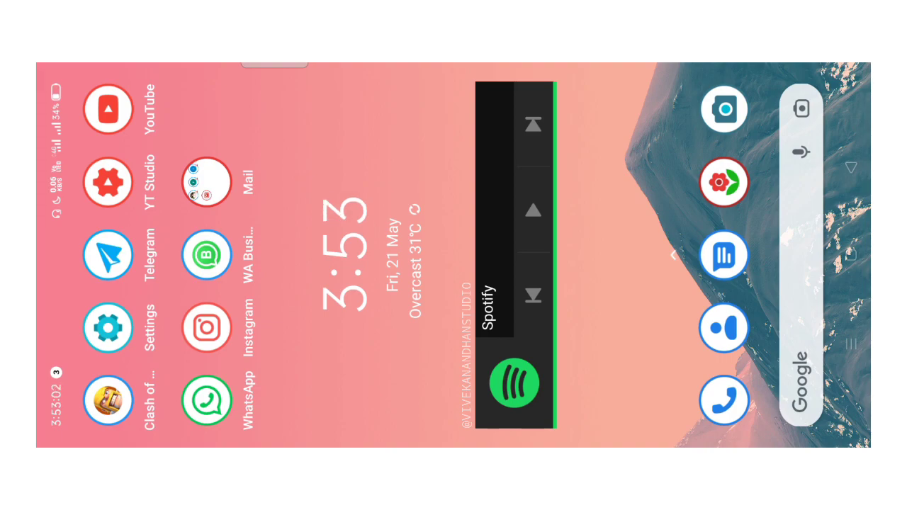
Step: Launch Node Video and start a new empty project
left_click(371, 95)
left_click(407, 81)
left_click(414, 95)
left_click(375, 100)
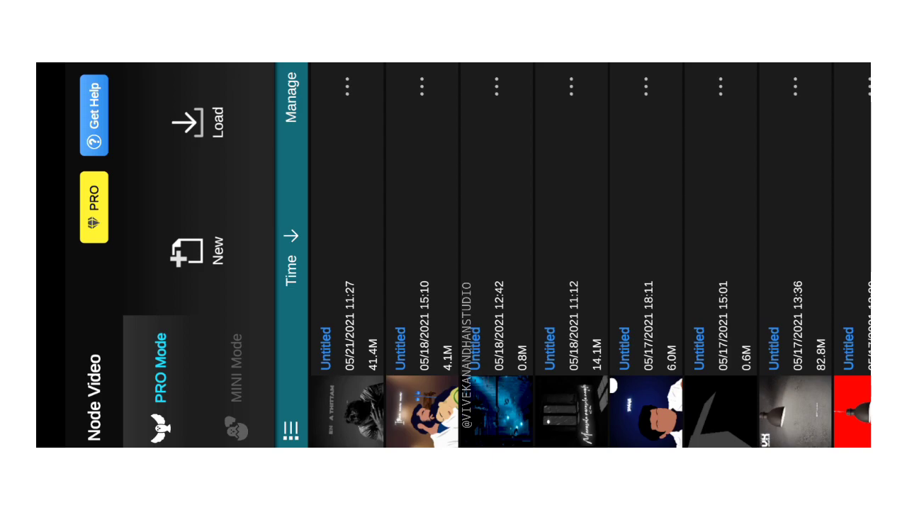
left_click(193, 248)
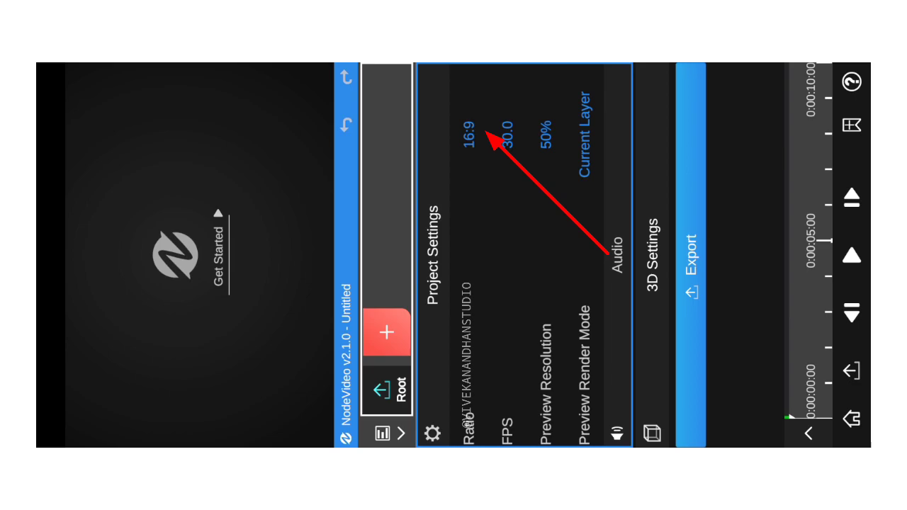
Step: Set the project to a Custom ratio with resolution 1080 × 1350
left_click(471, 135)
left_click(590, 243)
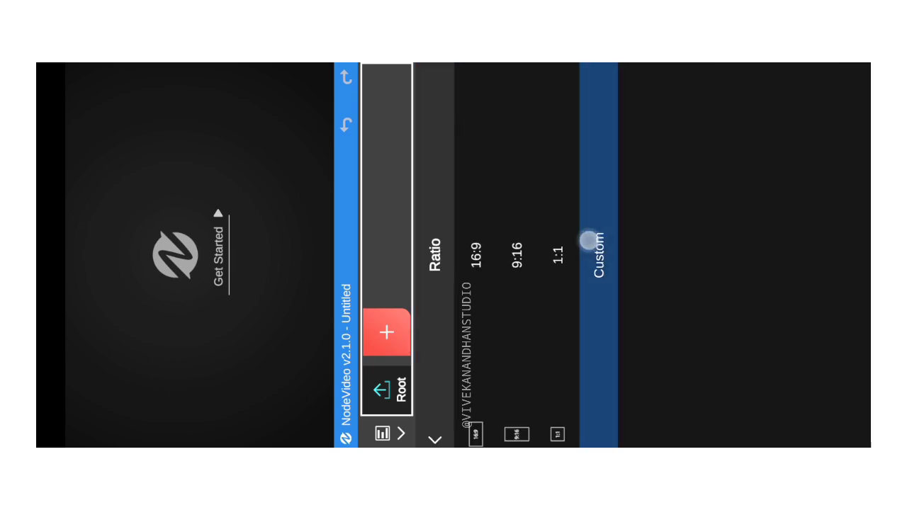
left_click(508, 183)
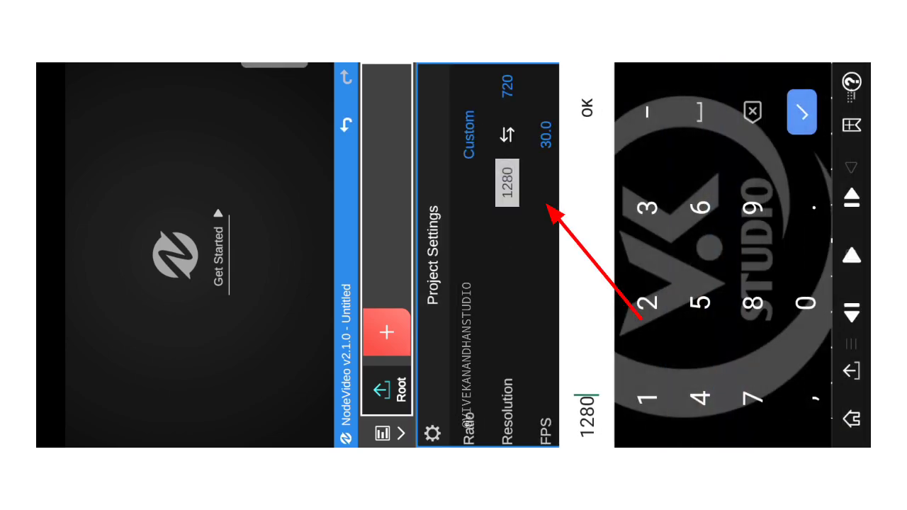
key("BackSpace")
key("BackSpace")
key("BackSpace")
key("BackSpace")
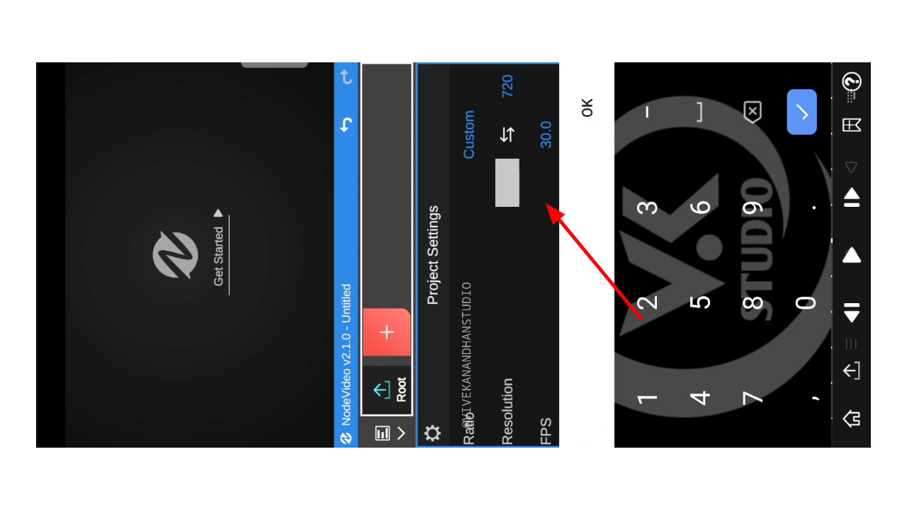
type("1080")
left_click(587, 108)
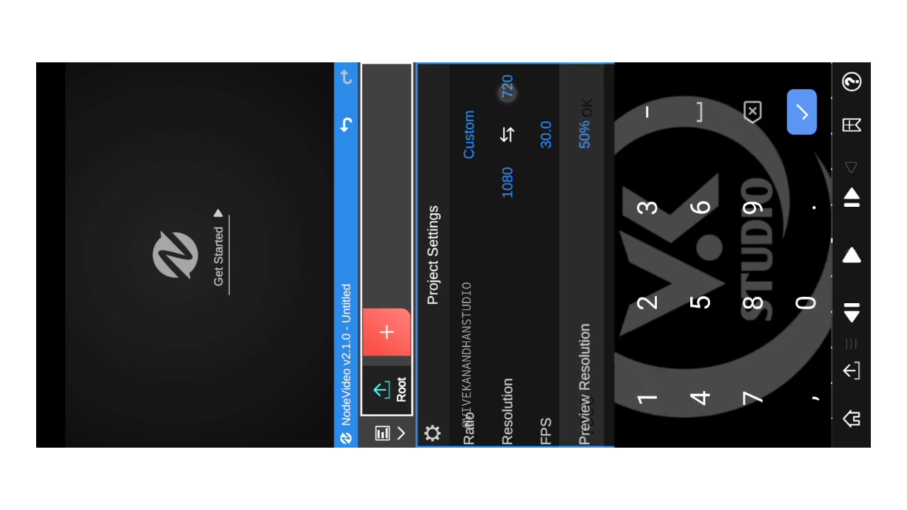
left_click(503, 86)
key("BackSpace")
key("BackSpace")
key("BackSpace")
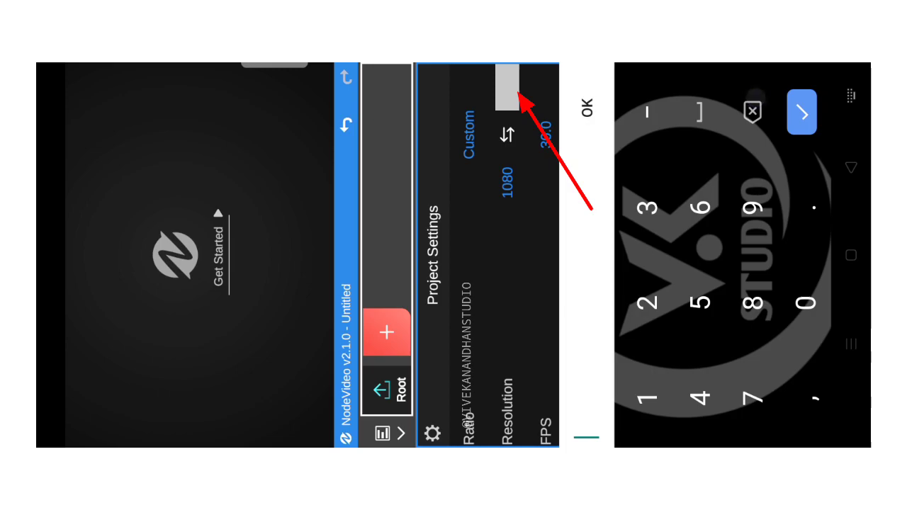
type("1350")
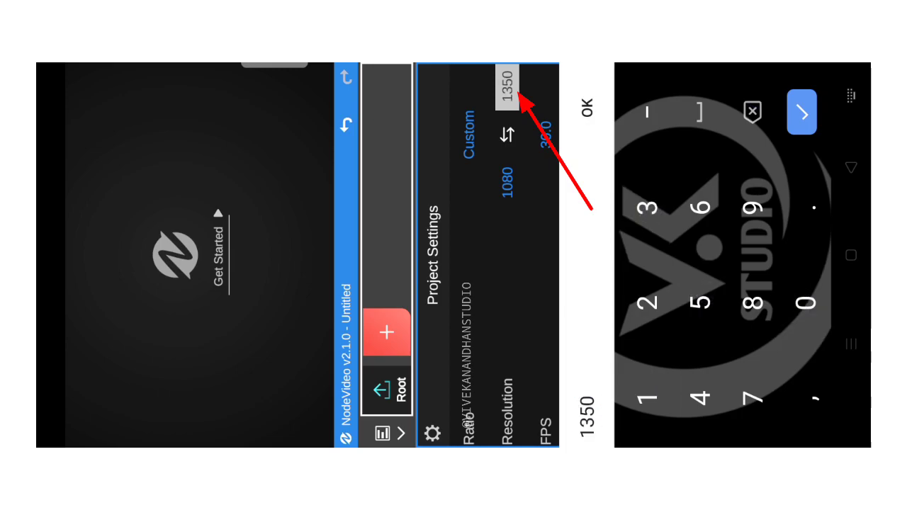
left_click(587, 107)
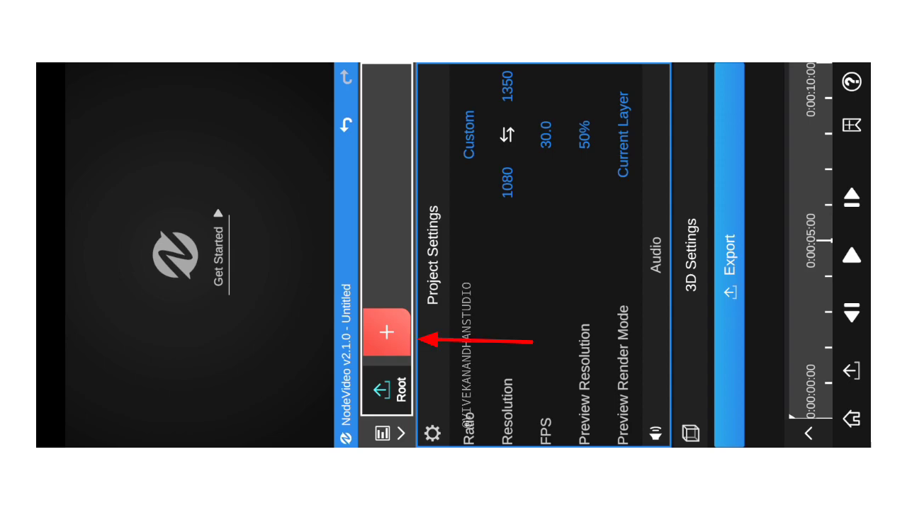
Step: Add an Image layer holding the grey smoky picture from the gallery
left_click(434, 238)
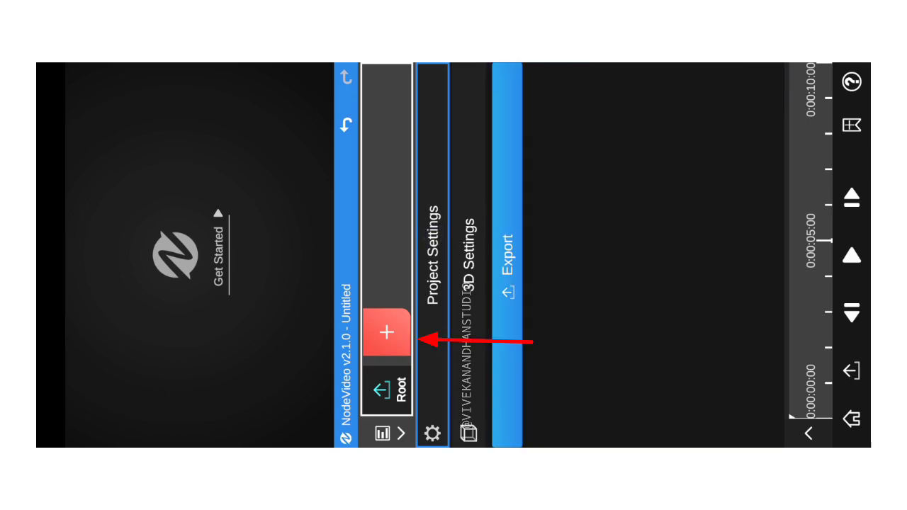
left_click(389, 321)
left_click(418, 254)
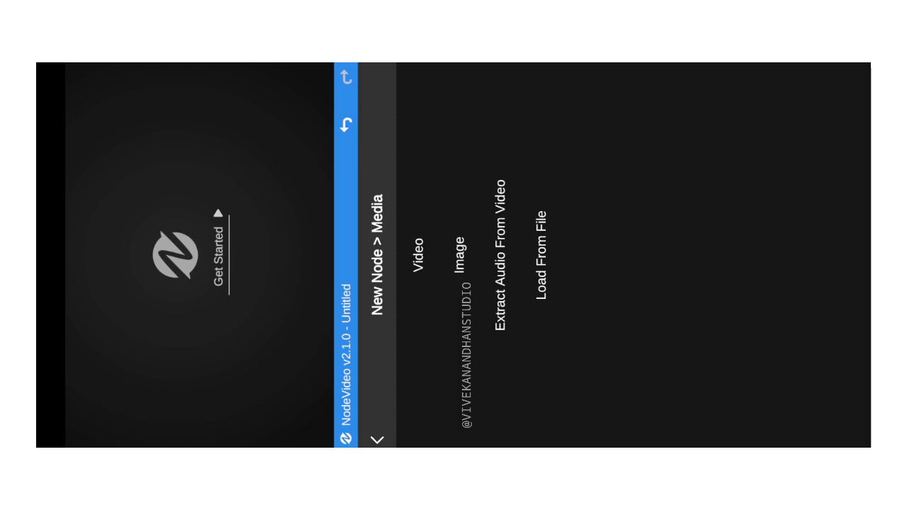
left_click(418, 92)
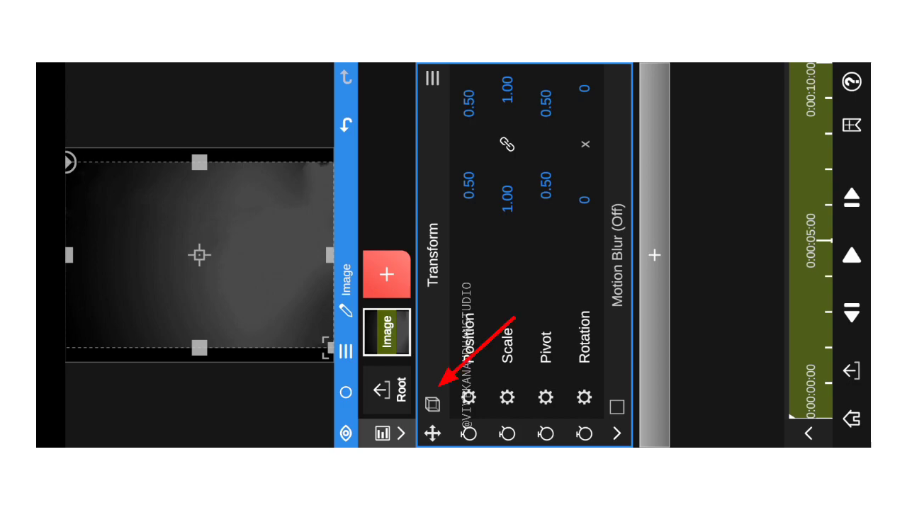
Step: Switch the image to a 3D transform with Position Z 0.20 and scale 1.98
left_click(433, 404)
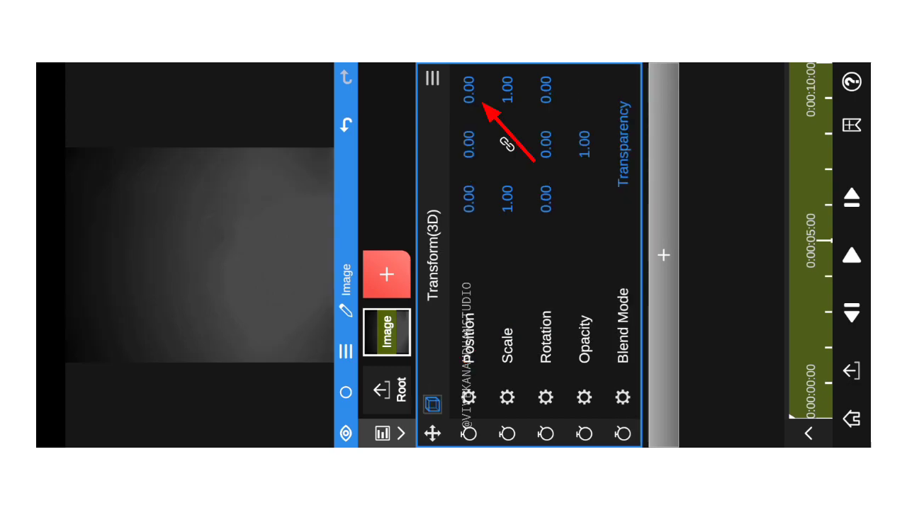
left_click_drag(474, 90, 442, 90)
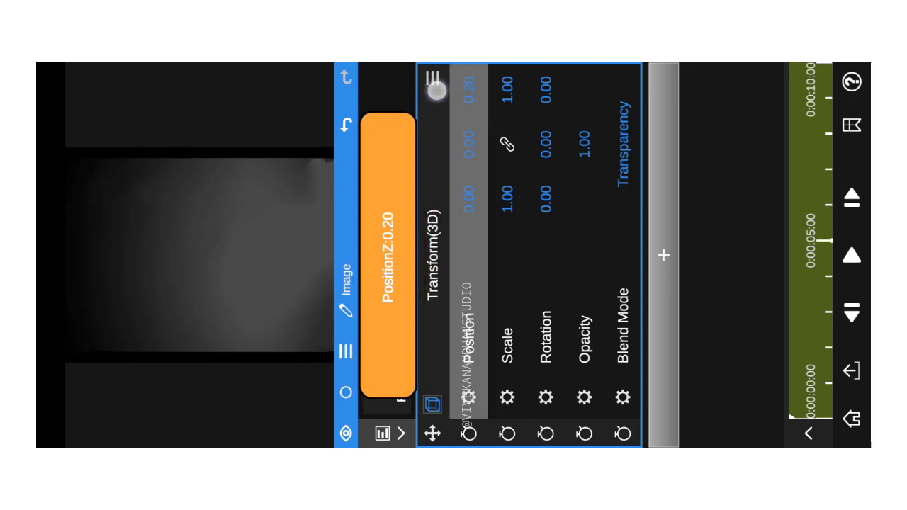
left_click_drag(441, 90, 476, 83)
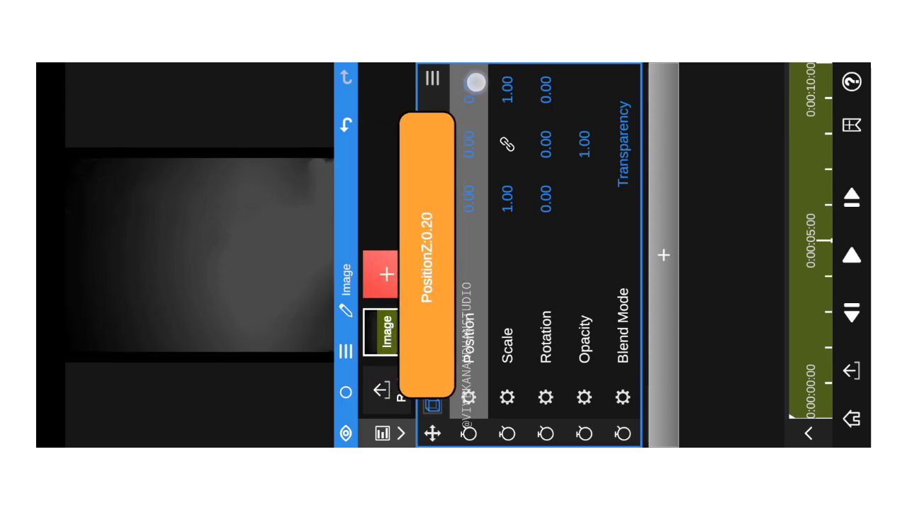
left_click_drag(475, 83, 472, 81)
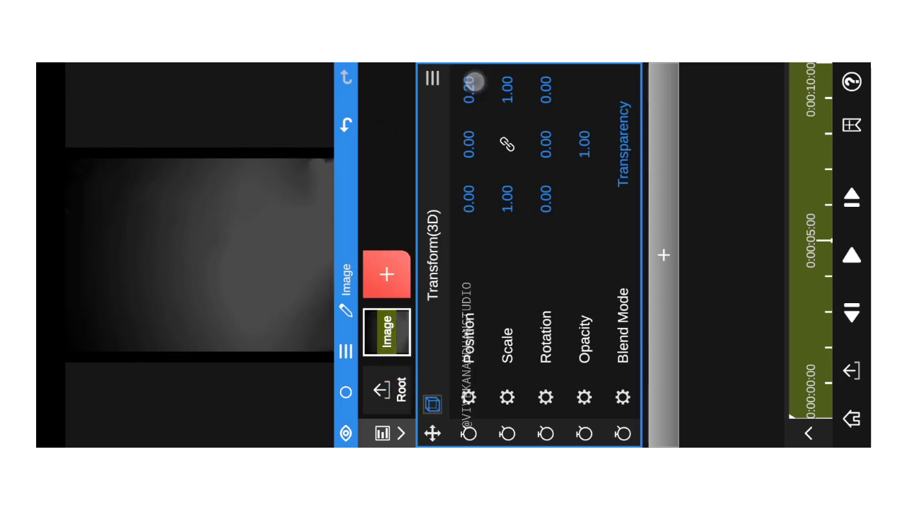
left_click_drag(510, 190, 338, 209)
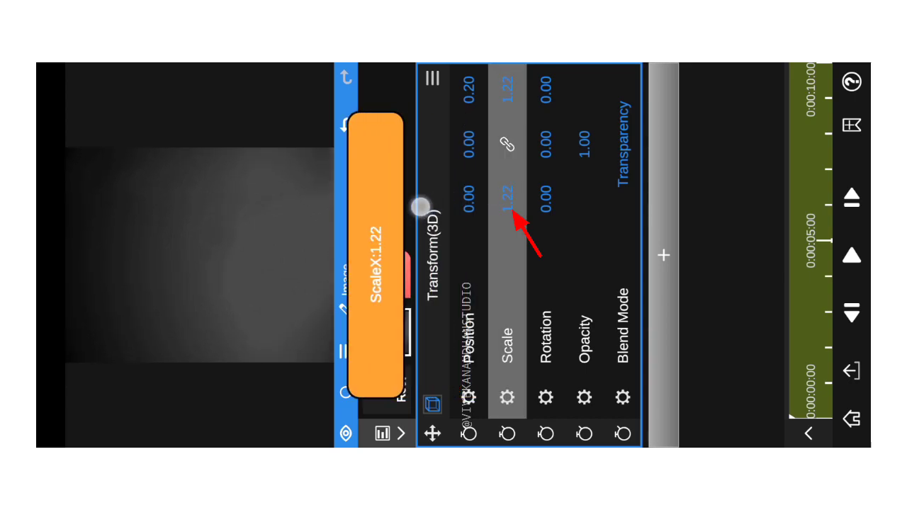
left_click_drag(510, 190, 368, 178)
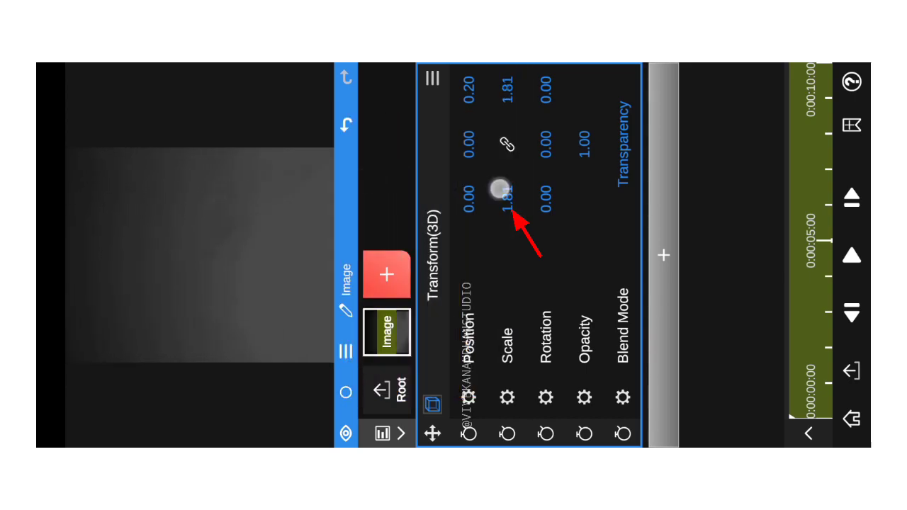
left_click_drag(500, 189, 432, 201)
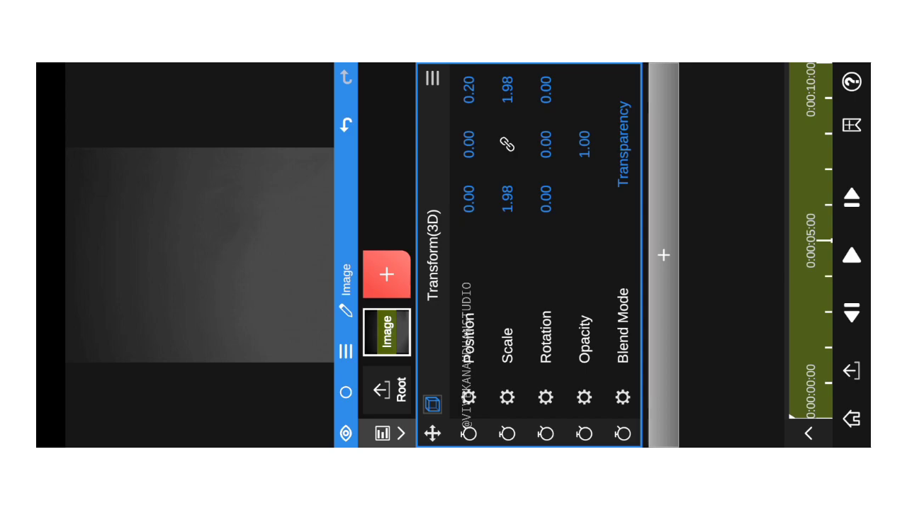
Step: Add the lyric clip as a new Video layer through Media > Video
left_click(386, 274)
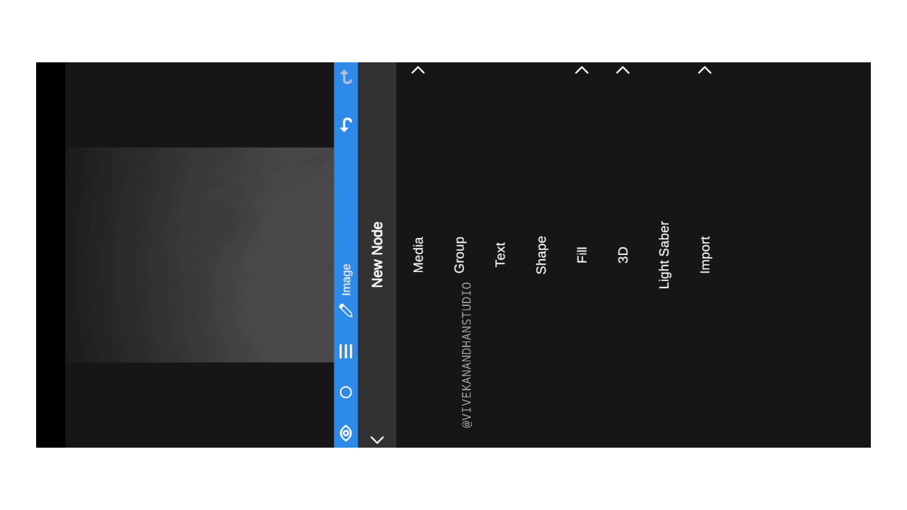
left_click(429, 191)
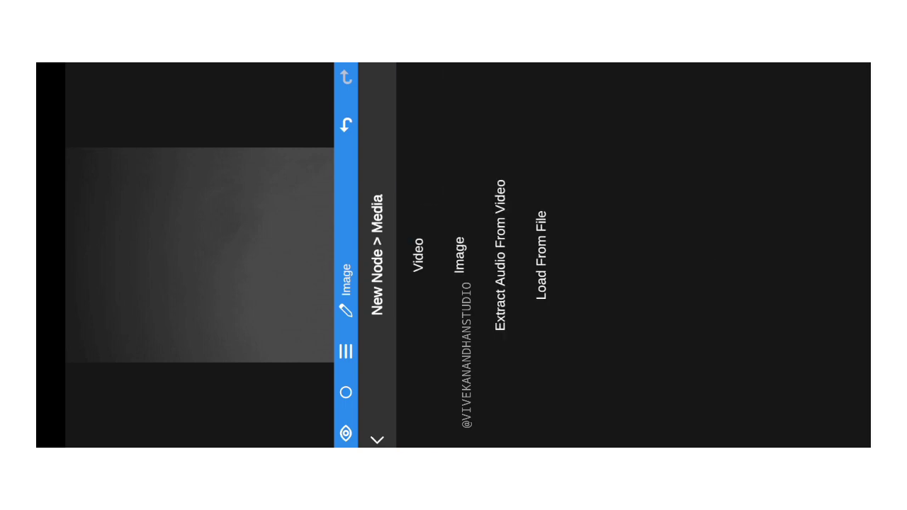
left_click(375, 79)
left_click(416, 91)
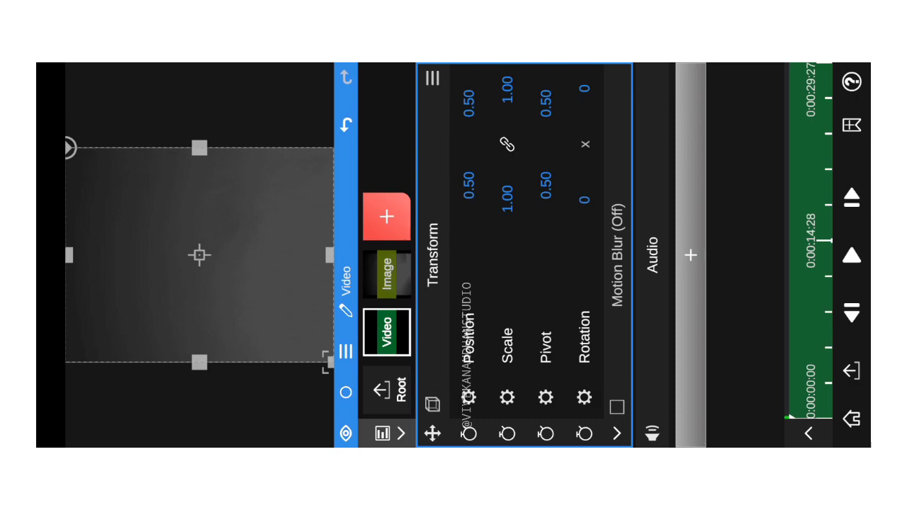
Step: Give the lyric video a 3D transform at Position Z -0.20, Y 0.14 and scale 1.18, trying Additive blend
left_click(432, 404)
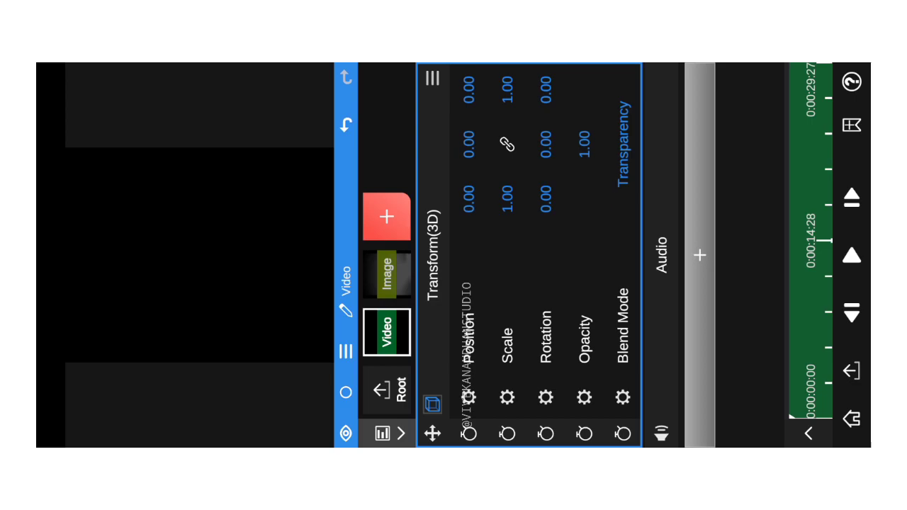
left_click(622, 145)
left_click(557, 227)
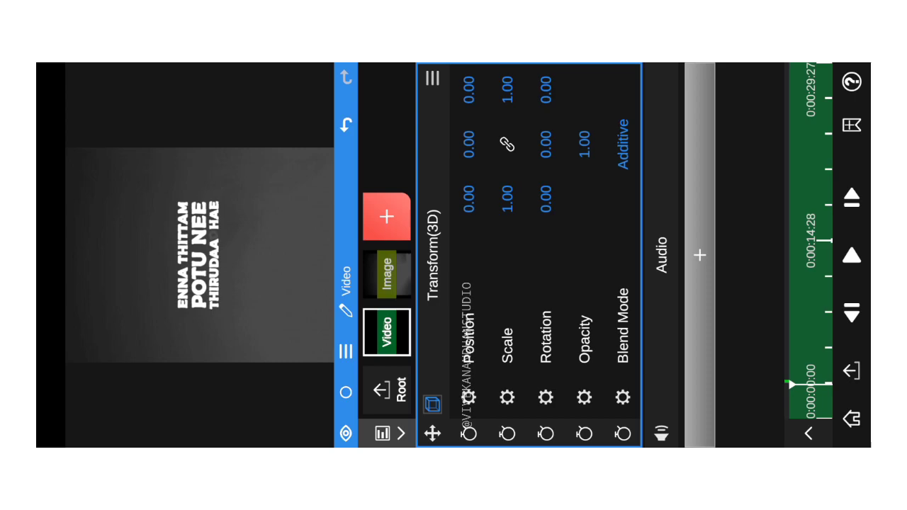
left_click_drag(473, 91, 515, 85)
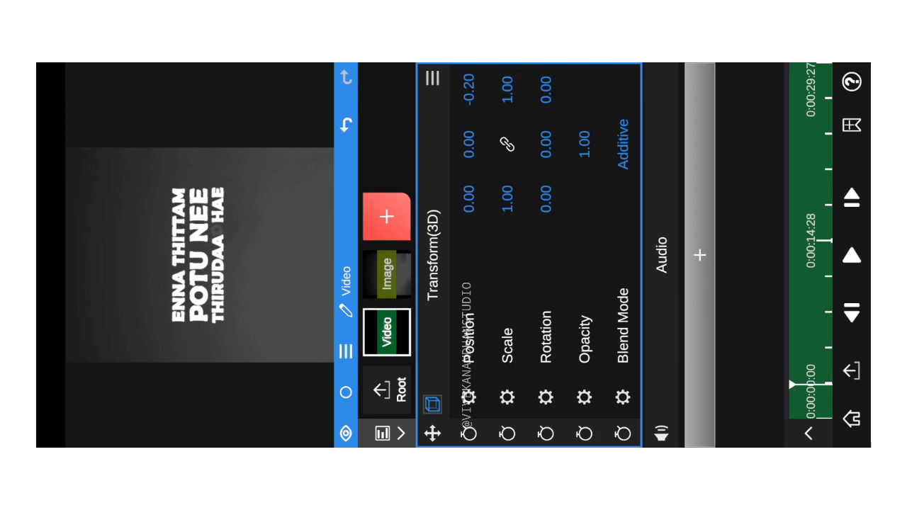
left_click_drag(470, 141, 446, 137)
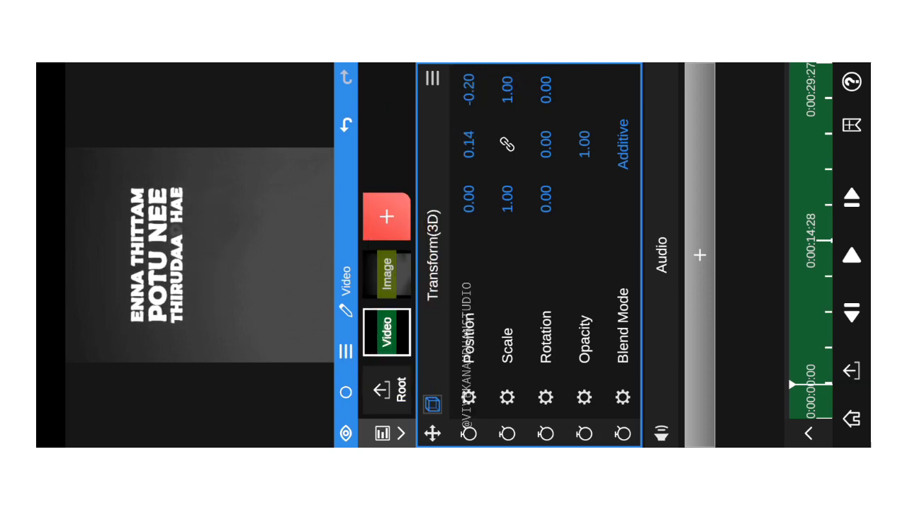
mouse_move(506, 199)
left_mouse_down()
mouse_move(509, 208)
mouse_move(518, 127)
left_mouse_up()
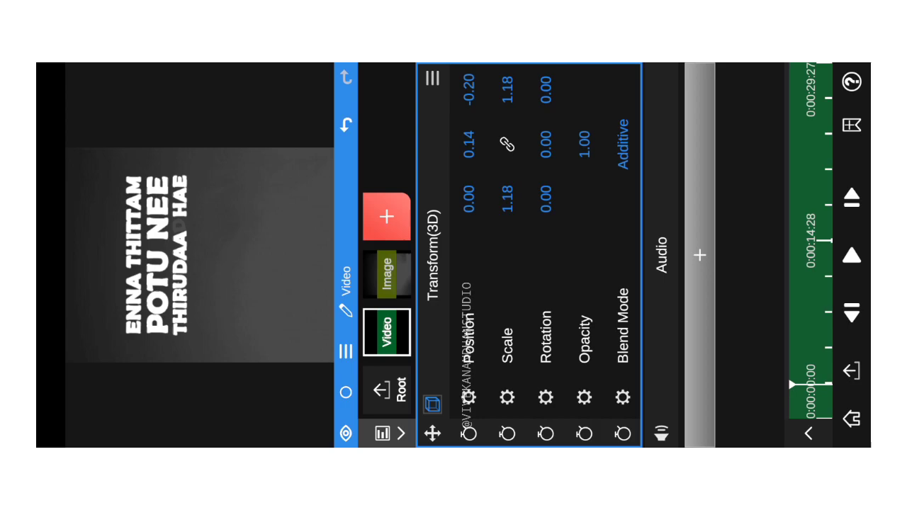
Step: Return the video's blend mode to Transparency and bring up the addable properties list
left_click(623, 138)
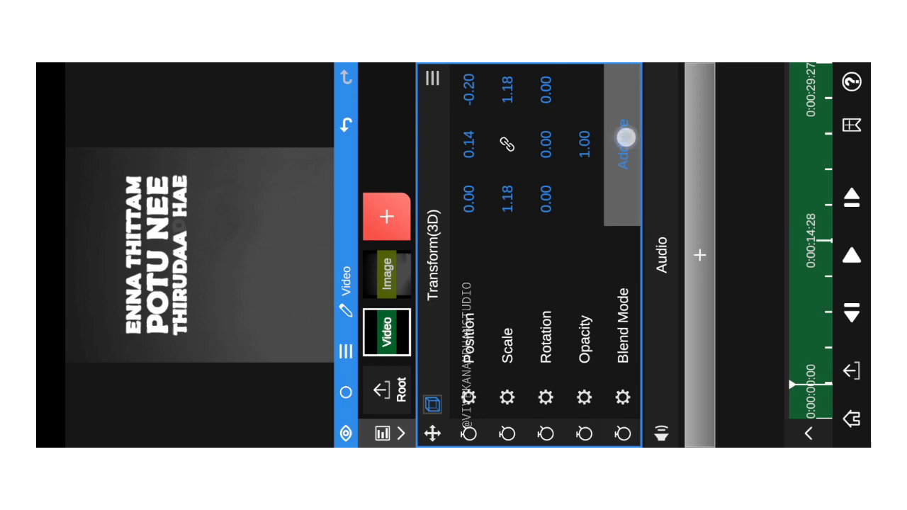
left_click(468, 212)
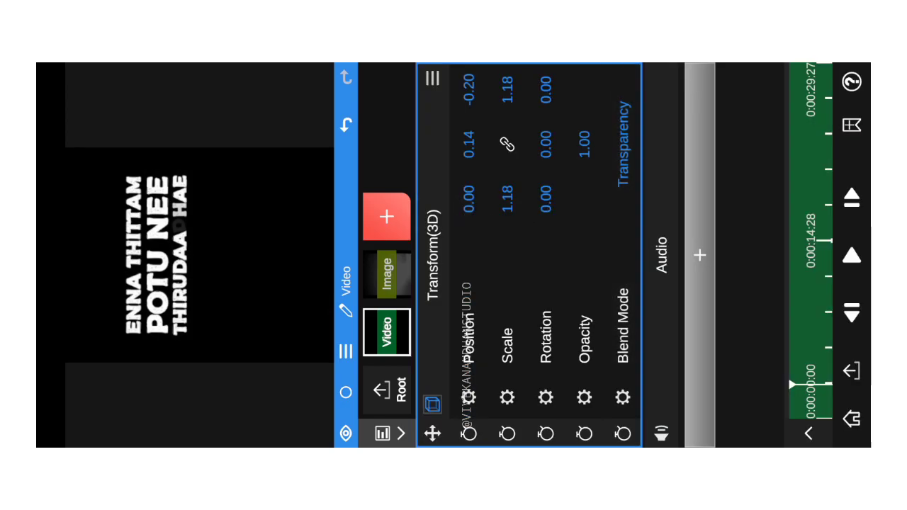
left_click(700, 220)
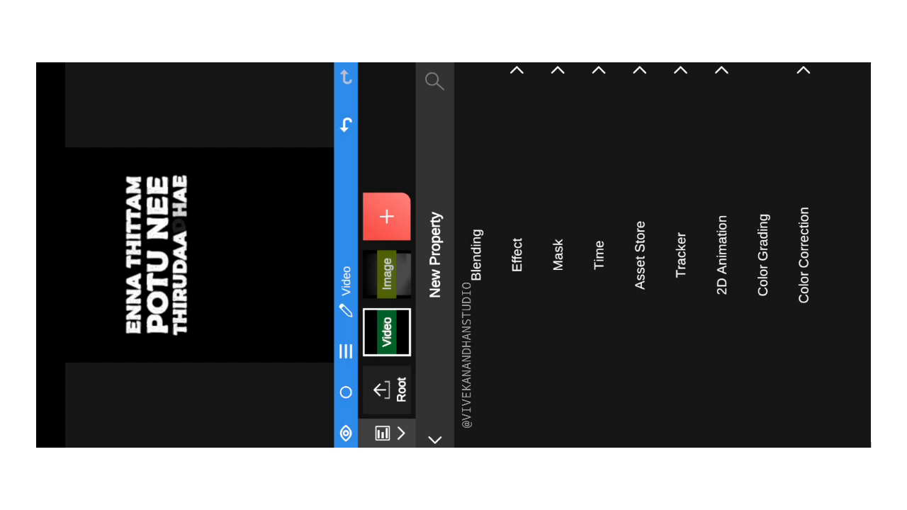
Step: Add a Luma Key to the Video layer and raise its interpolation
left_click(558, 199)
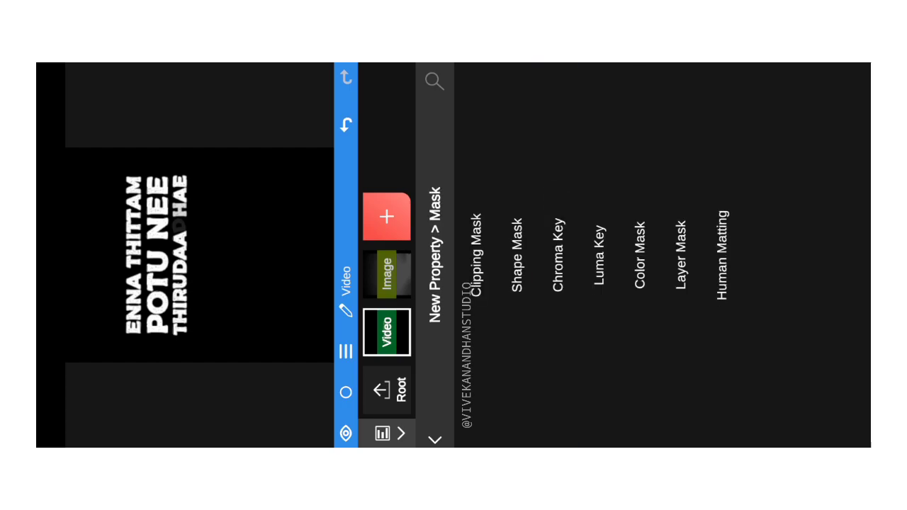
left_click(599, 255)
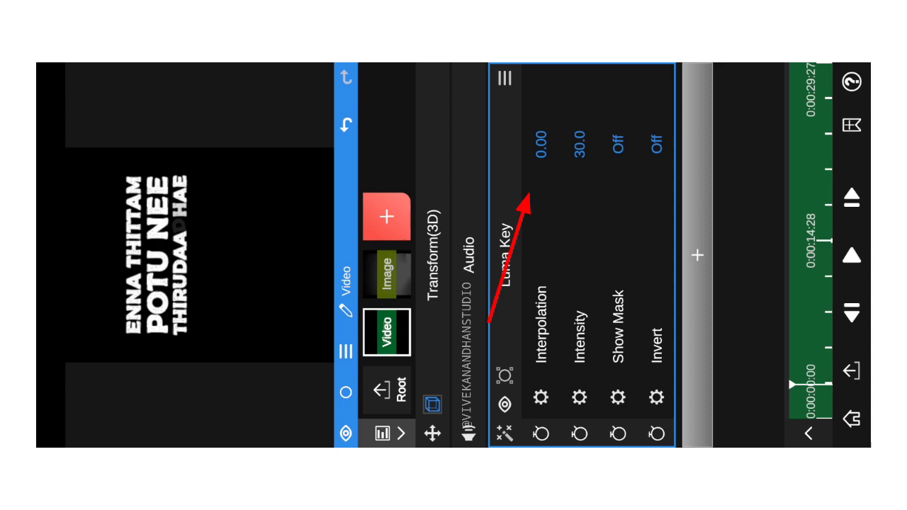
mouse_move(542, 146)
left_mouse_down()
mouse_move(447, 134)
mouse_move(581, 125)
mouse_move(491, 122)
left_mouse_up()
Step: Fade the Video layer to opacity 0.04 and scale it to 1.36 in Transform(3D)
left_click(428, 212)
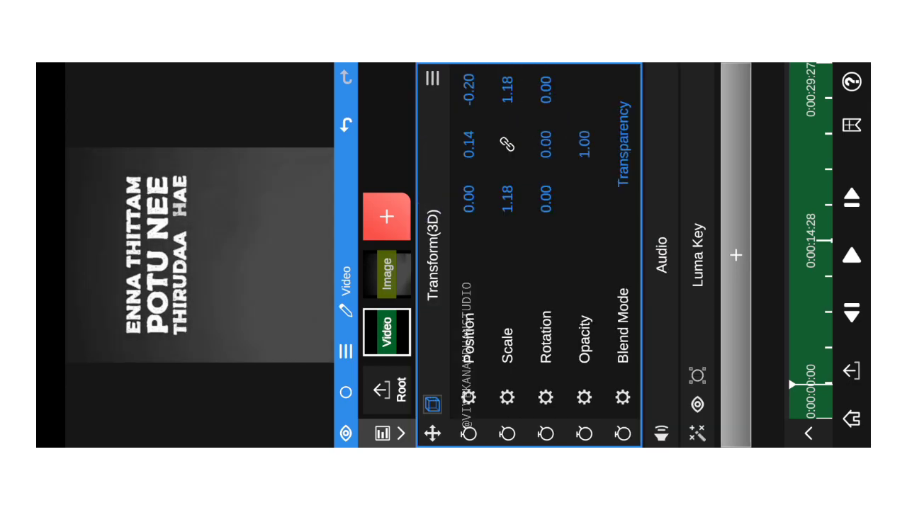
left_click_drag(584, 135, 677, 135)
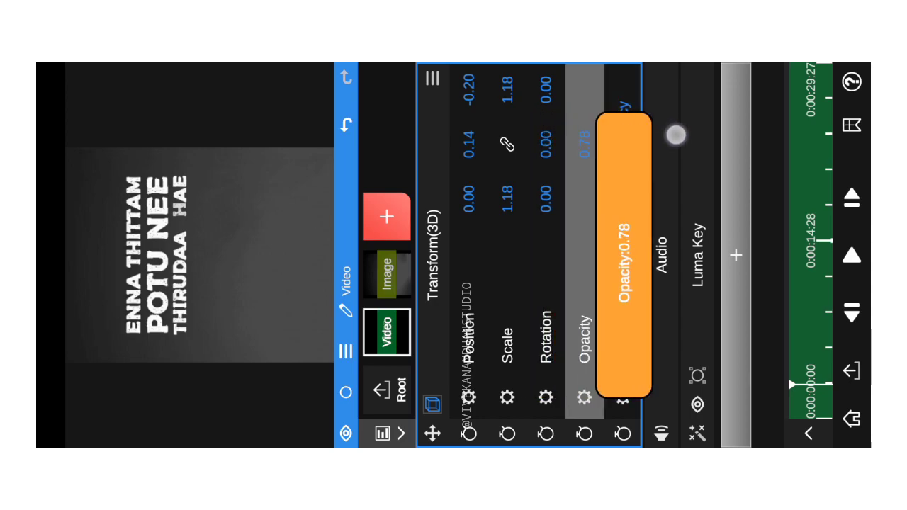
left_click_drag(579, 142, 736, 157)
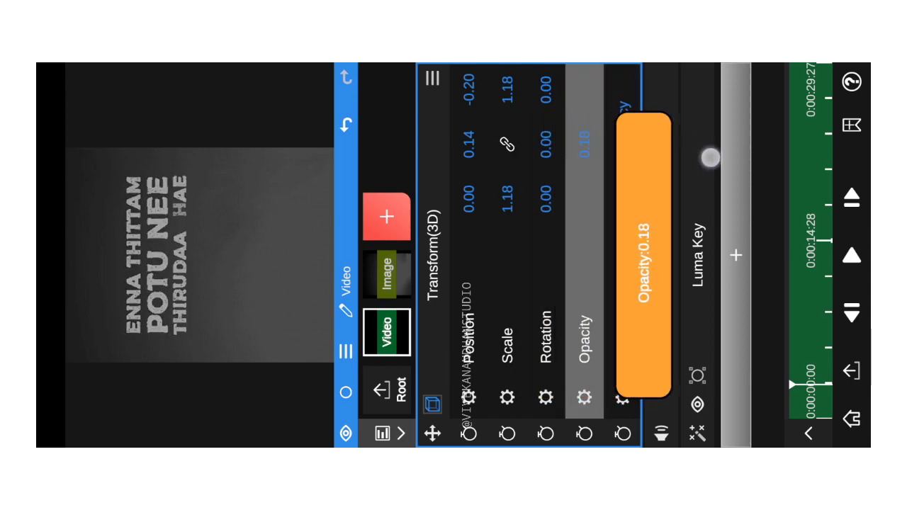
mouse_move(603, 146)
left_mouse_down()
mouse_move(642, 143)
mouse_move(607, 136)
mouse_move(649, 140)
left_mouse_up()
left_click_drag(511, 192, 441, 193)
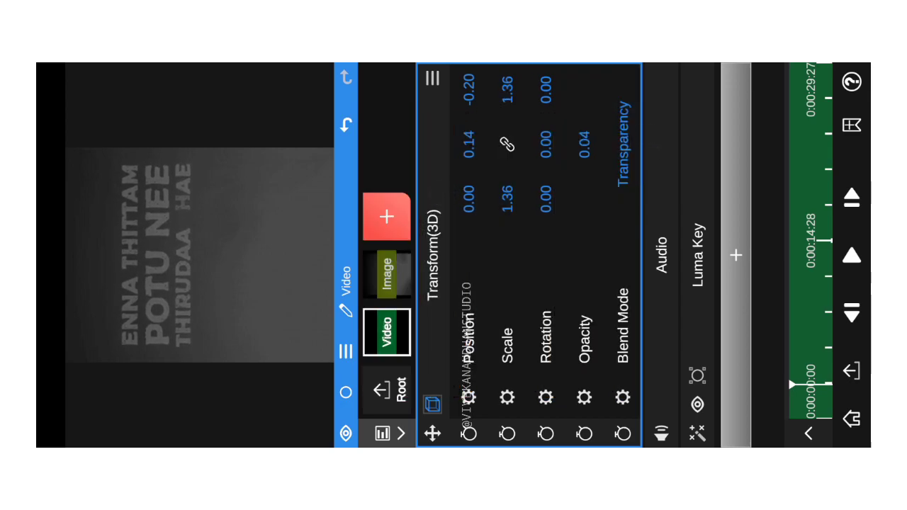
left_click(432, 78)
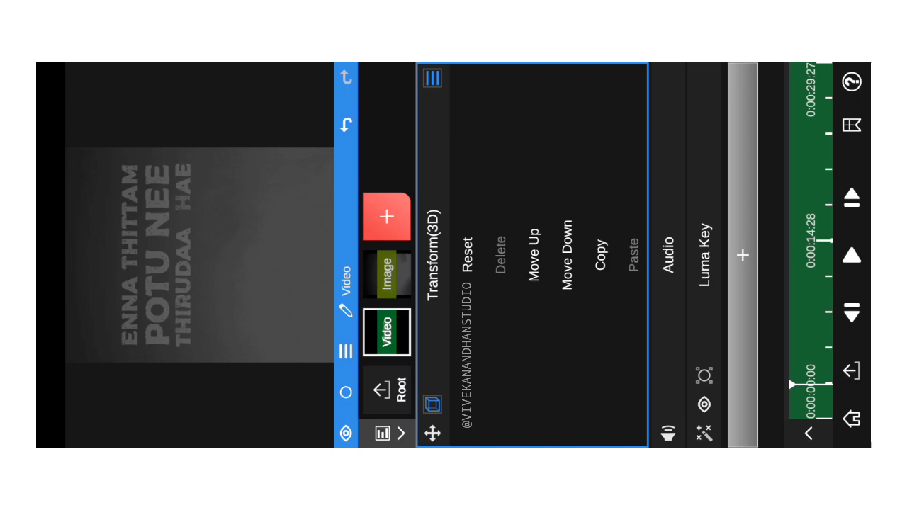
Step: Set Image1's 3D transform to Position Z -0.40, Y 0.06 and scale 0.66
left_click(287, 97)
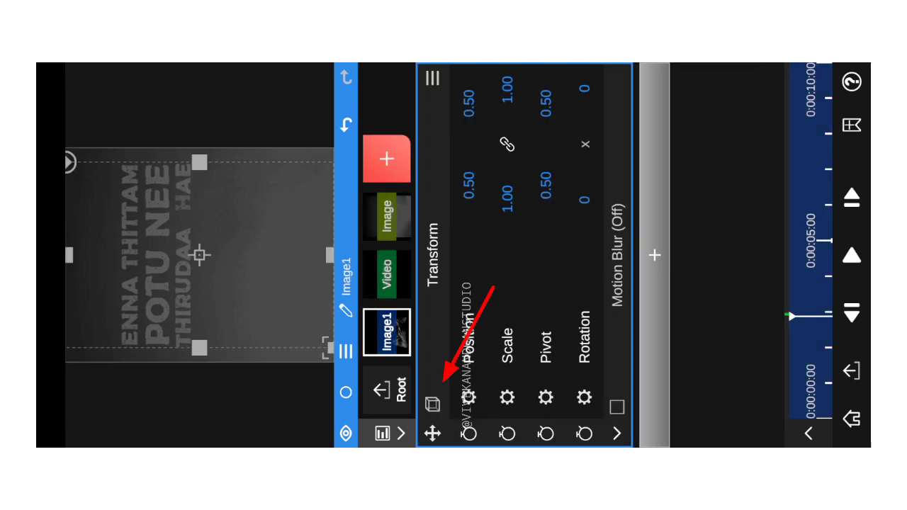
left_click(432, 404)
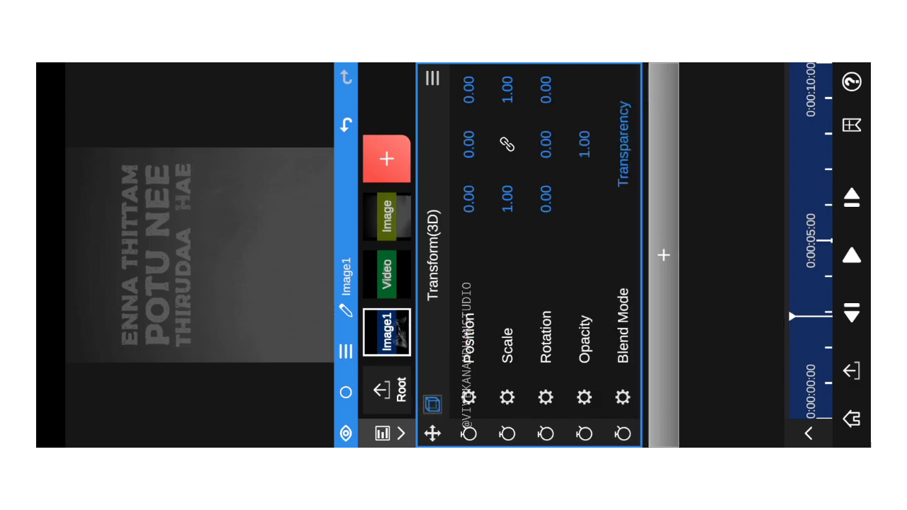
left_click(384, 277)
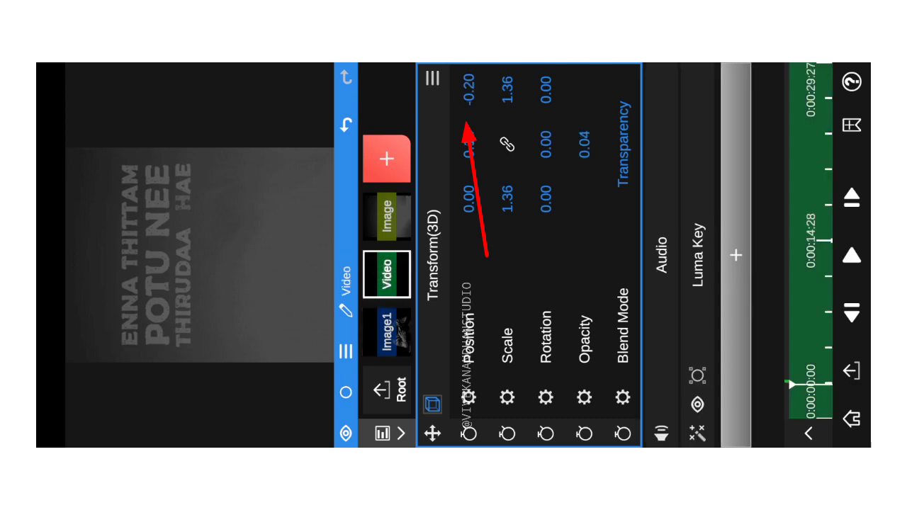
left_click(386, 333)
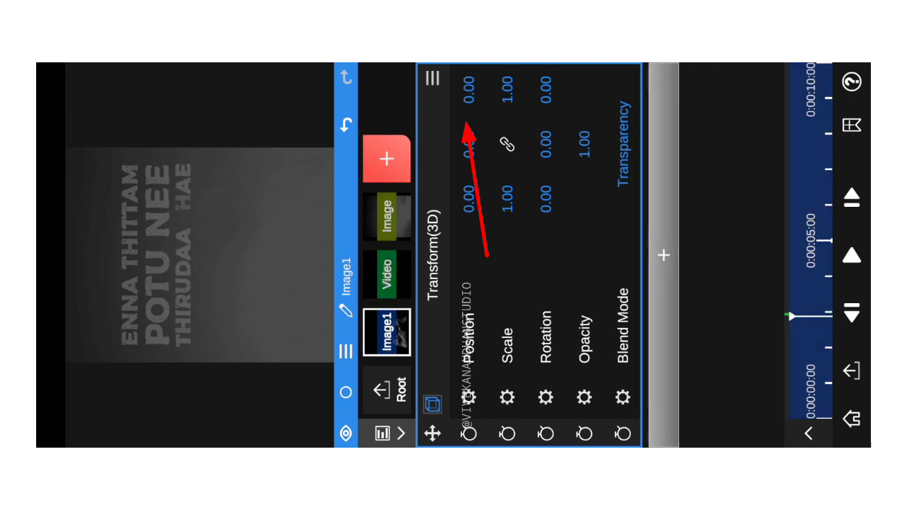
mouse_move(467, 86)
left_mouse_down()
mouse_move(402, 75)
mouse_move(544, 85)
left_mouse_up()
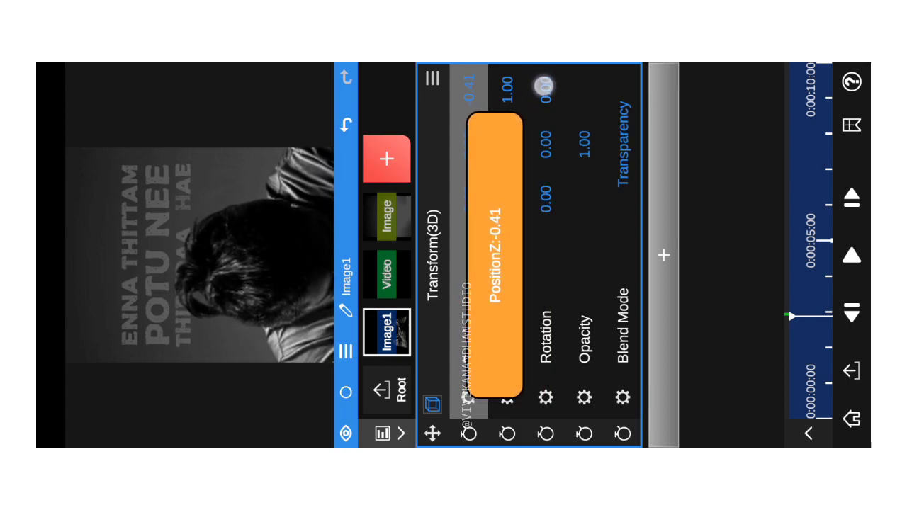
left_click_drag(545, 86, 541, 84)
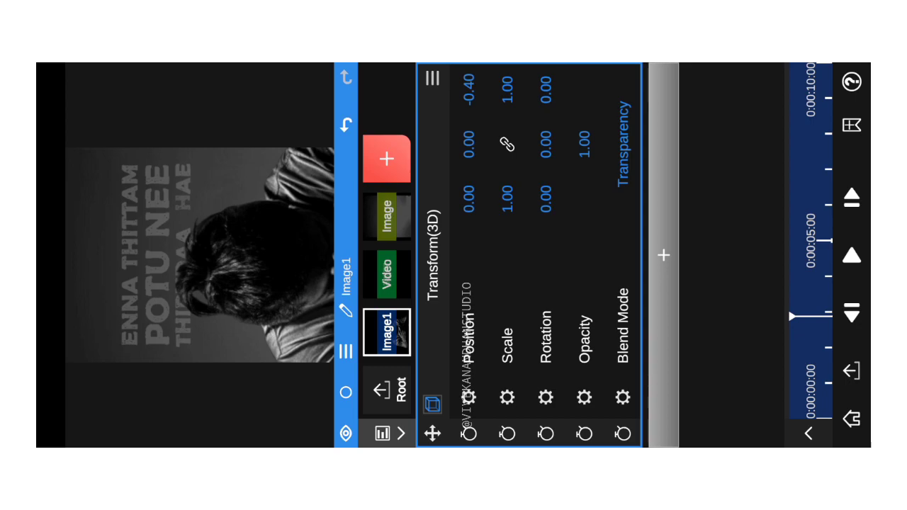
mouse_move(507, 198)
left_mouse_down()
mouse_move(658, 213)
mouse_move(634, 210)
left_mouse_up()
mouse_move(468, 142)
left_mouse_down()
mouse_move(449, 144)
mouse_move(461, 147)
left_mouse_up()
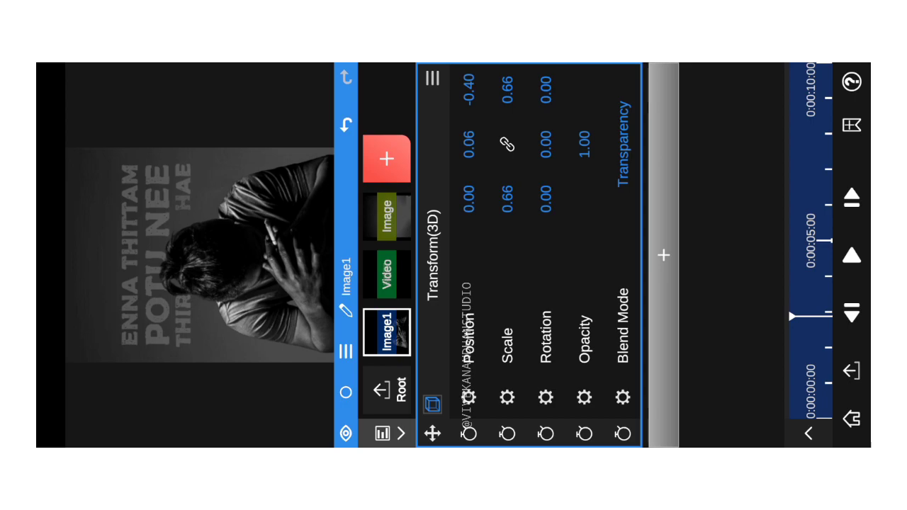
Step: Select the Video1 smoke clip and switch it to 3D transform properties
left_click(278, 91)
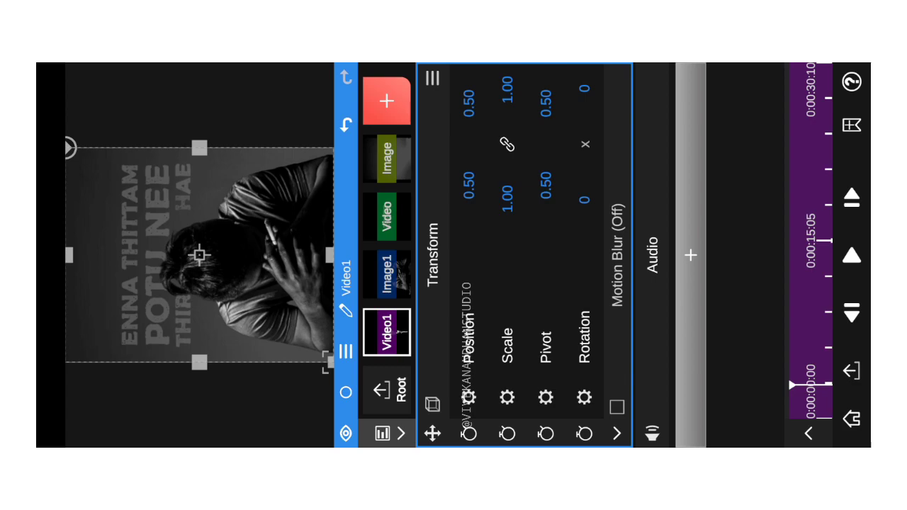
left_click(432, 404)
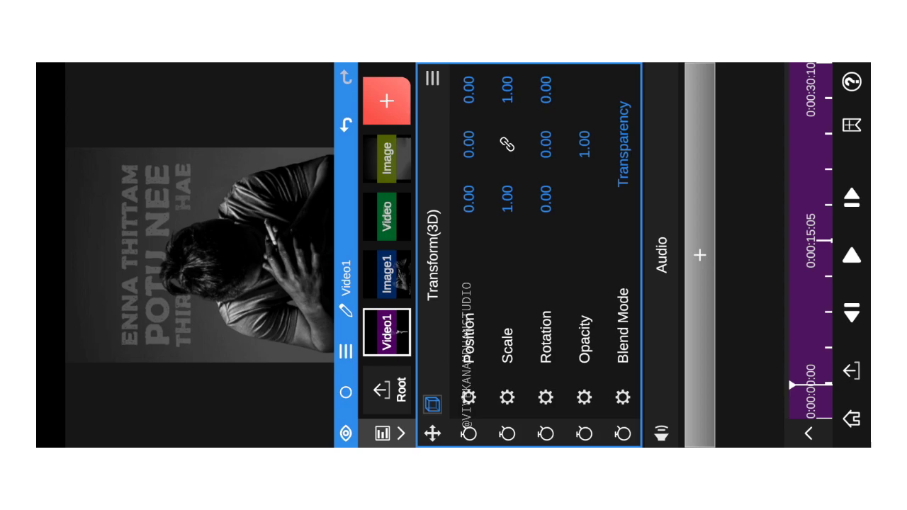
left_click(387, 275)
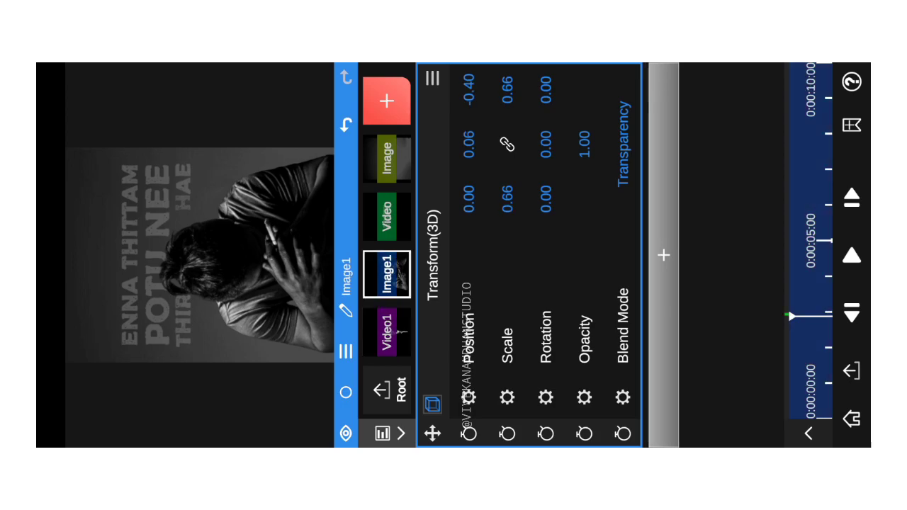
left_click(387, 331)
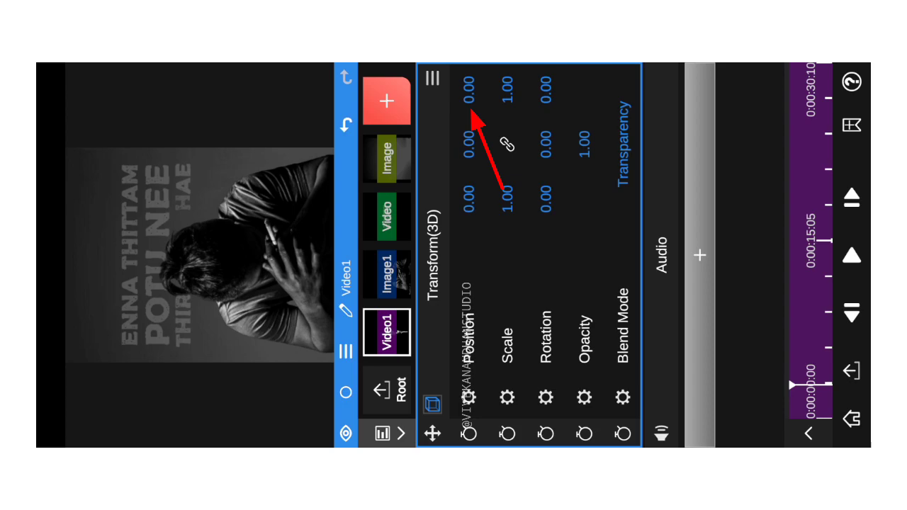
left_click(390, 269)
left_click(401, 350)
Step: Push Video1 back to Position Z -0.40, shrink it to scale 0.50, and preview playback
mouse_move(469, 85)
left_mouse_down()
mouse_move(565, 85)
mouse_move(546, 85)
left_mouse_up()
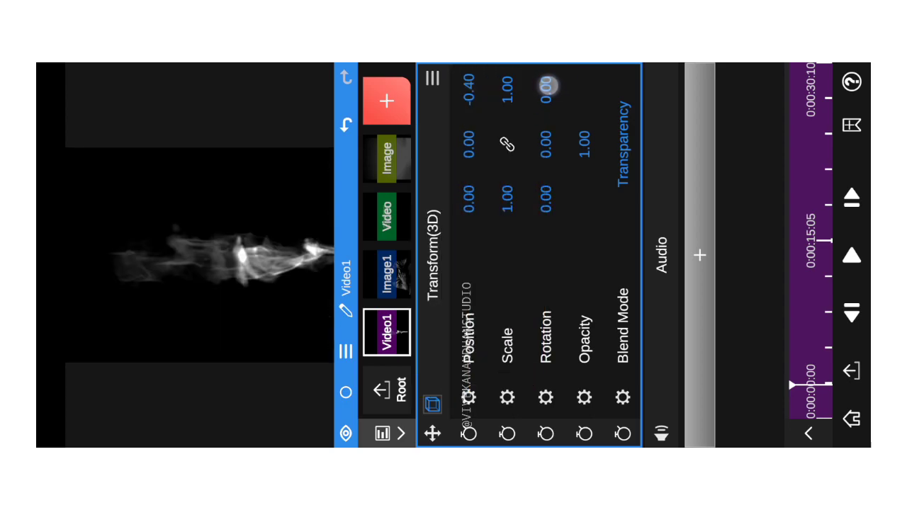
left_click_drag(507, 199, 715, 249)
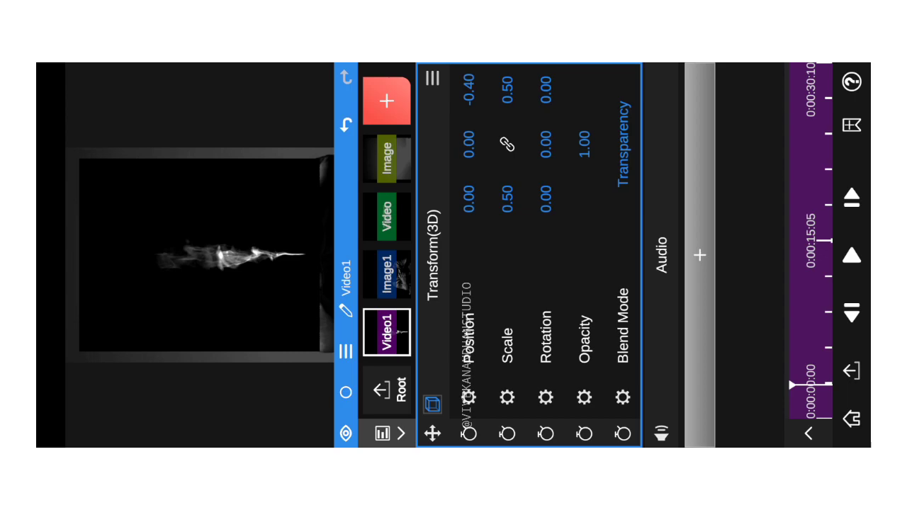
left_click(852, 255)
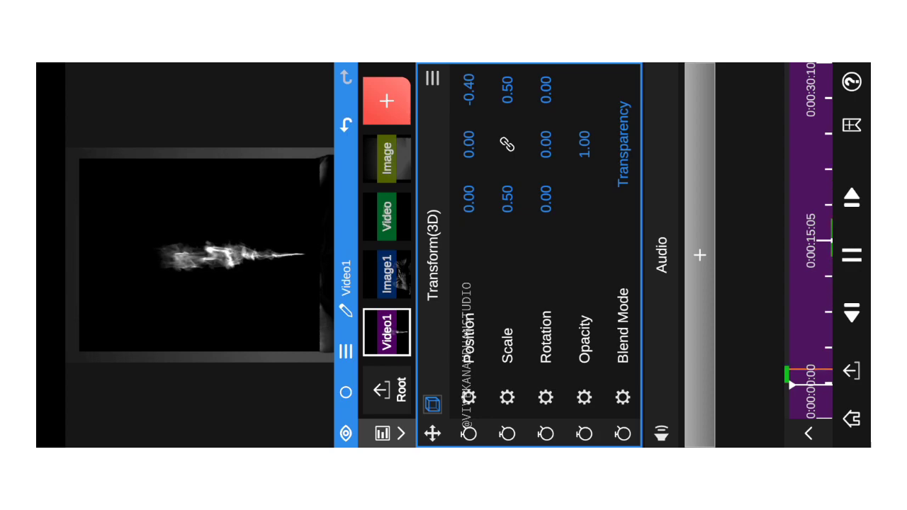
left_click(852, 255)
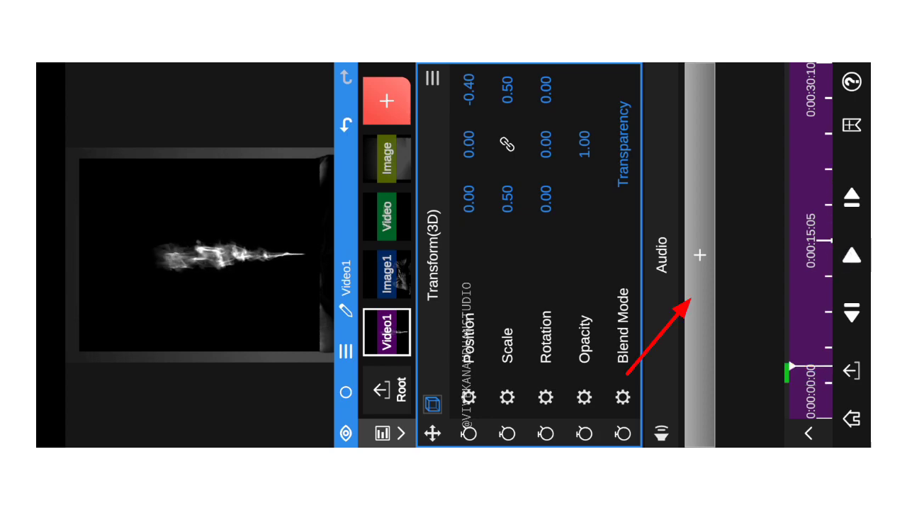
Step: Add a Luma Key to Video1 with interpolation 0.06
left_click(705, 223)
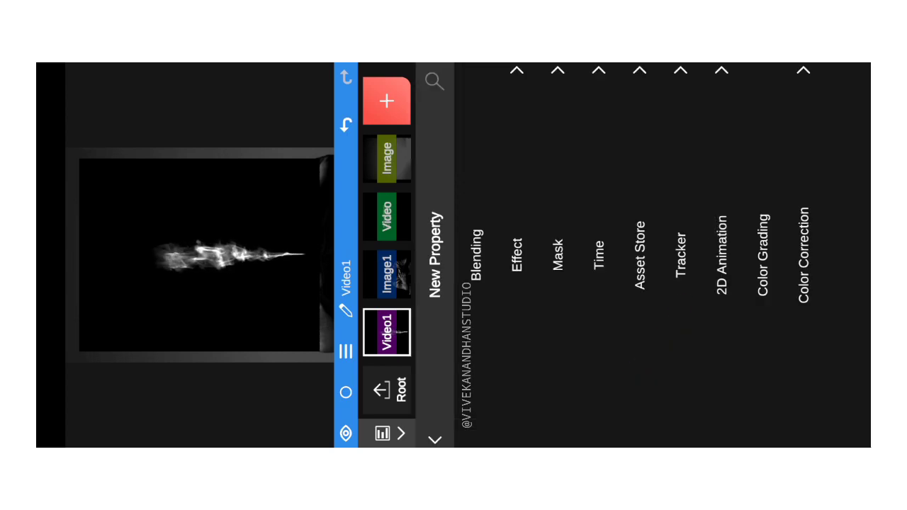
left_click(558, 255)
left_click(597, 213)
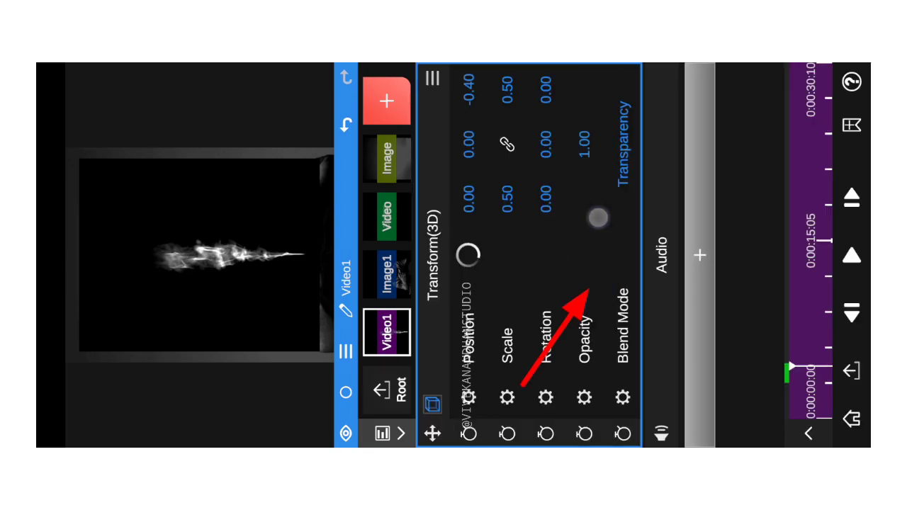
left_click_drag(525, 136, 506, 134)
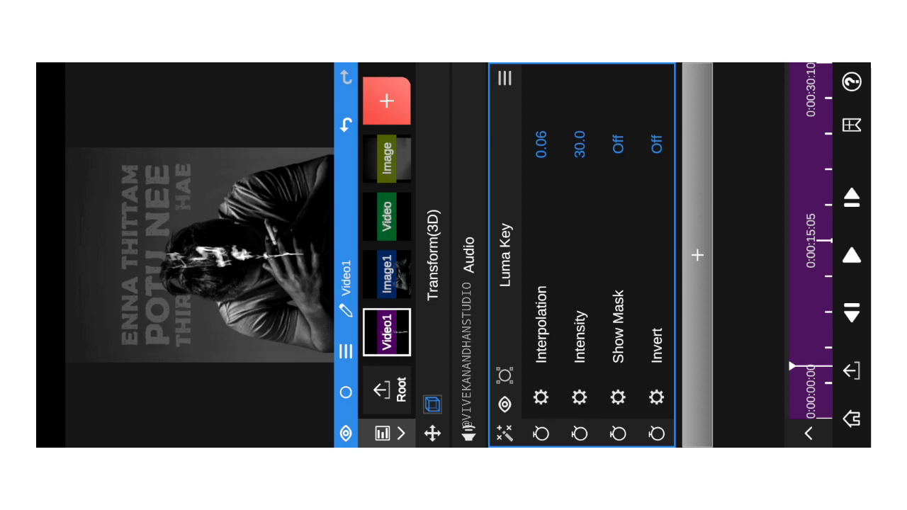
Step: Set Video1 to opacity 0.20, scale 0.34, position X 0.09, Y 0.02, then preview
left_click(421, 195)
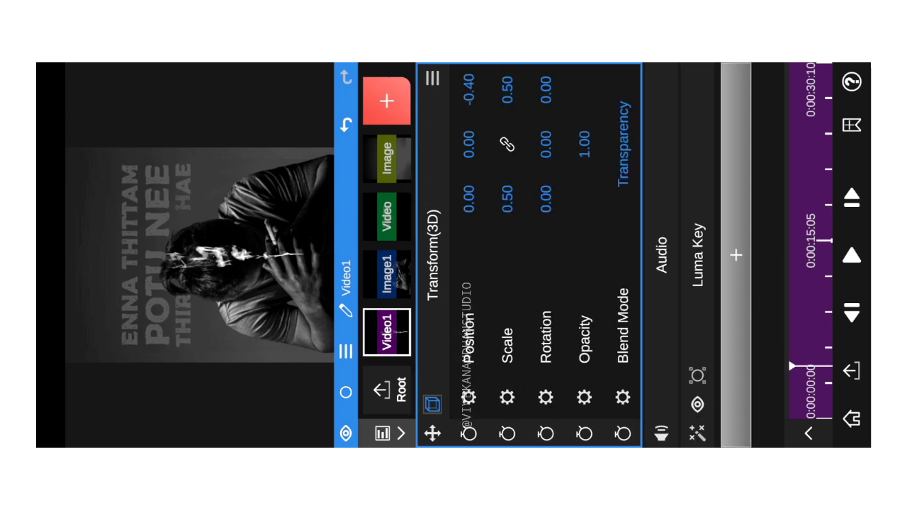
left_click_drag(593, 145, 698, 129)
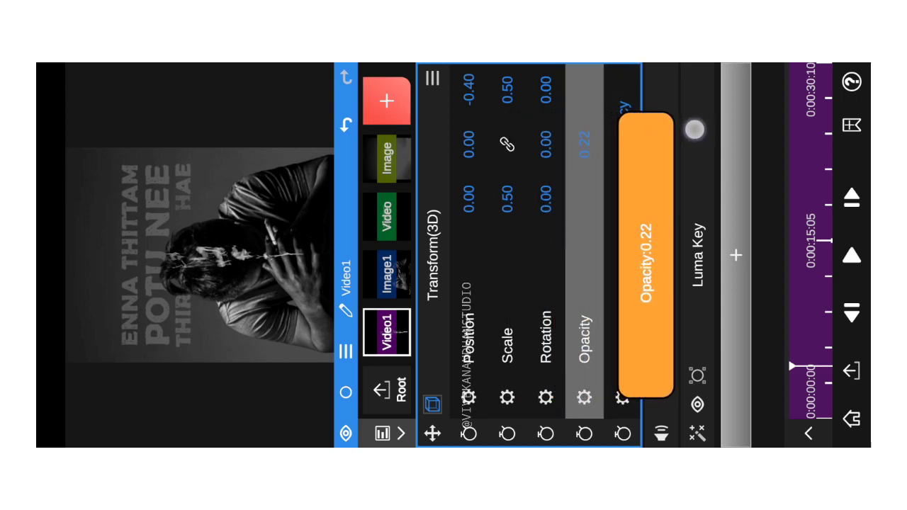
left_click_drag(699, 129, 700, 128)
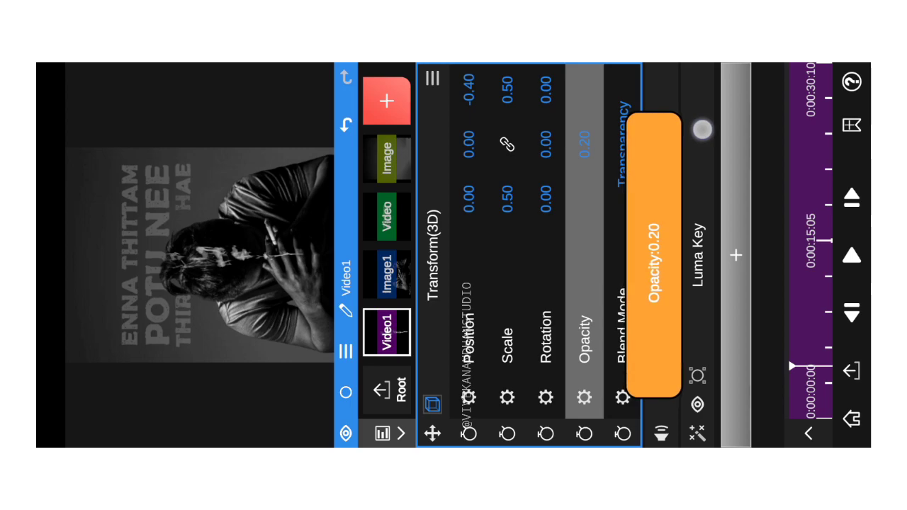
mouse_move(468, 196)
left_mouse_down()
mouse_move(473, 183)
mouse_move(571, 190)
left_mouse_up()
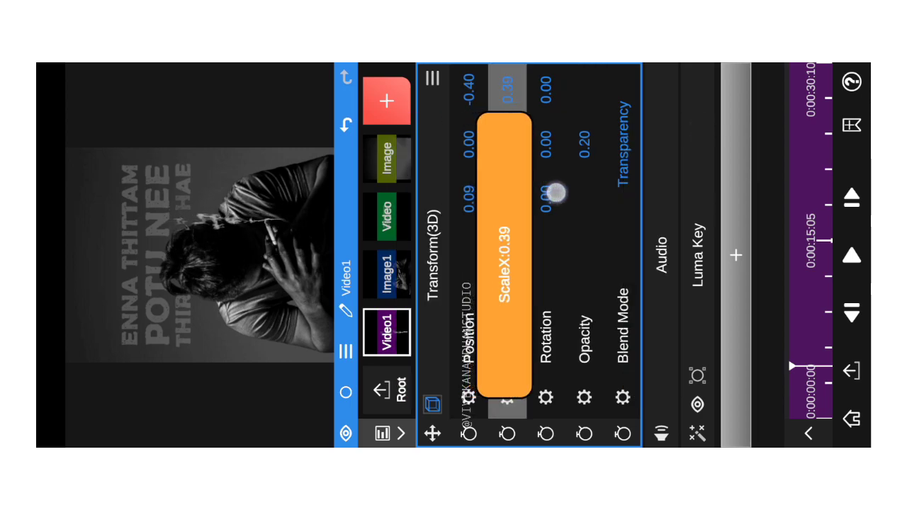
left_click_drag(464, 196, 461, 196)
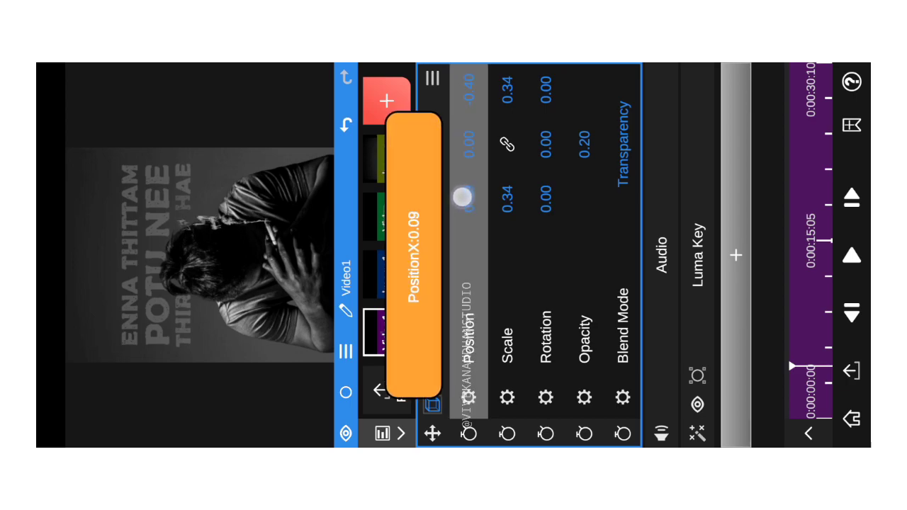
left_click_drag(472, 142, 464, 143)
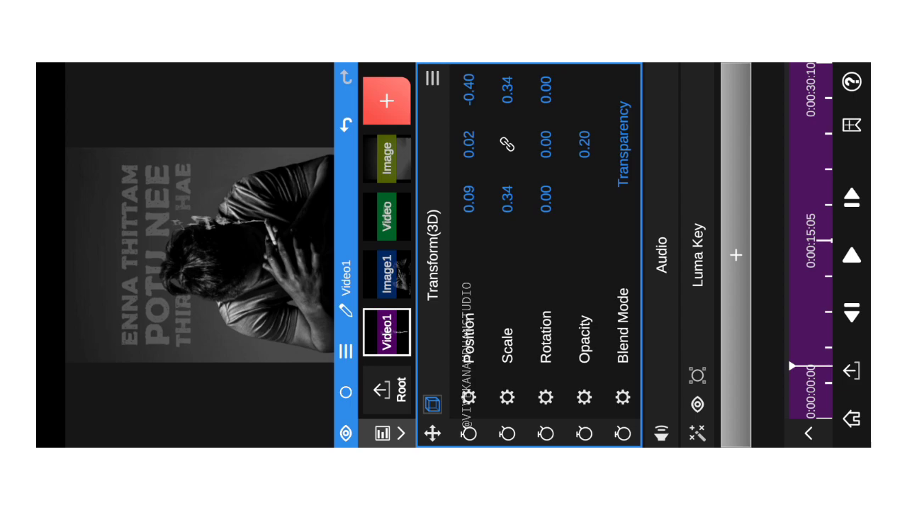
left_click(852, 255)
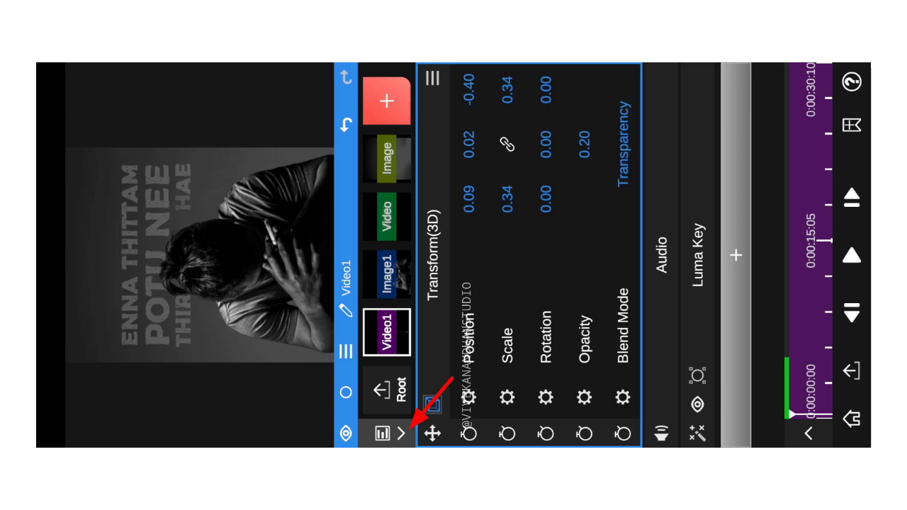
Step: Change the Image clip's duration to 0:00:30:10
left_click(402, 433)
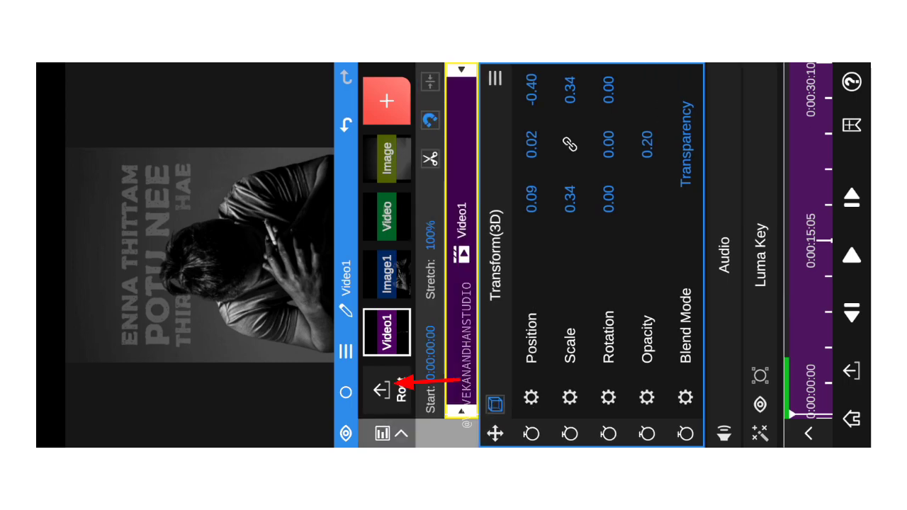
left_click(386, 389)
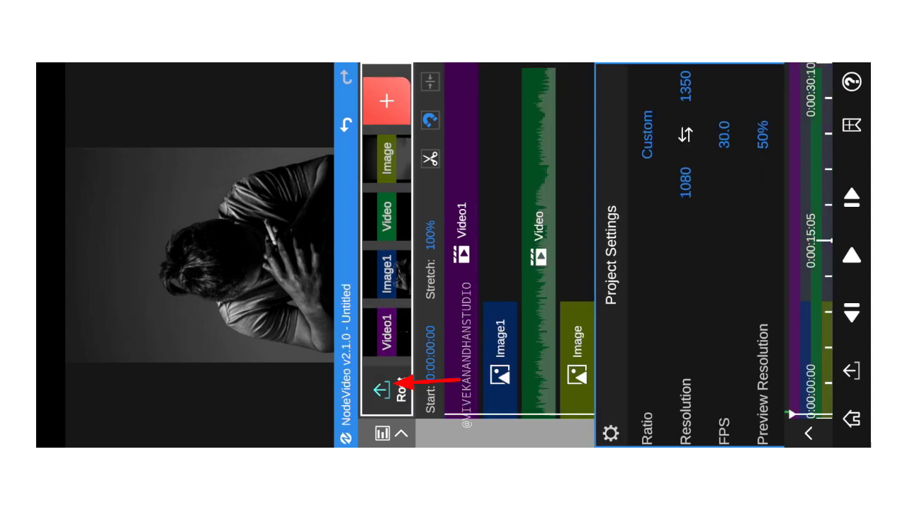
left_click(536, 199)
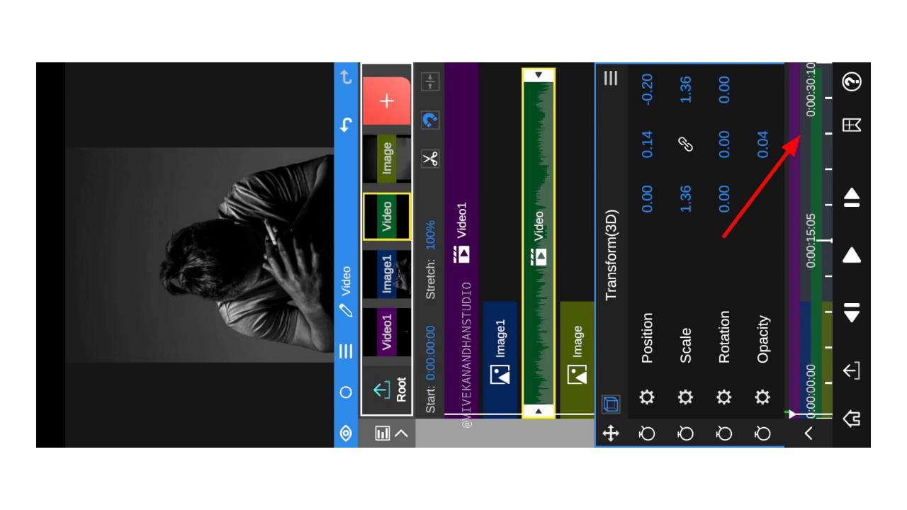
left_click(577, 354)
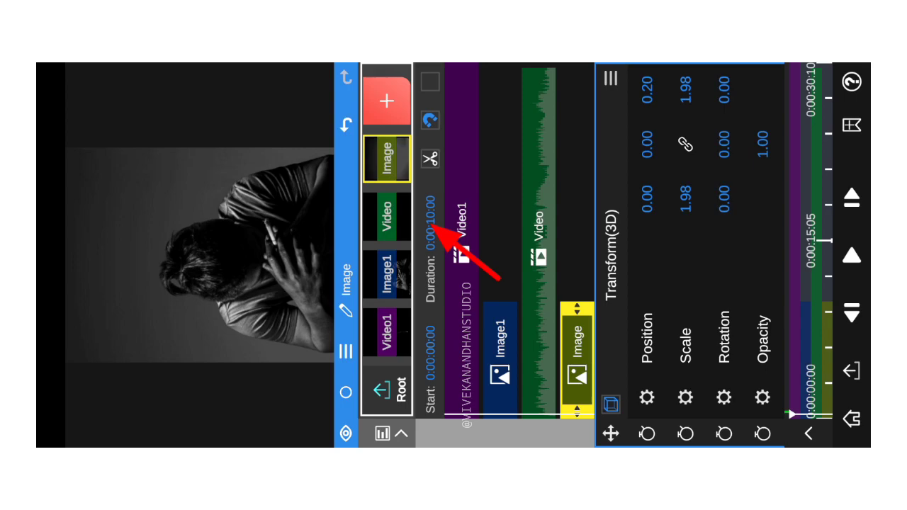
left_click(430, 213)
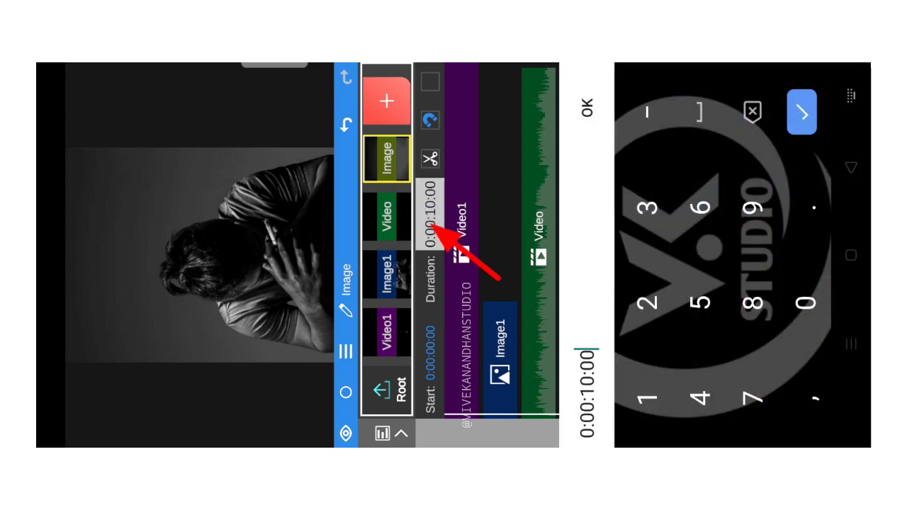
left_click(588, 386)
key("BackSpace")
type("3")
left_click(588, 349)
key("BackSpace")
key("BackSpace")
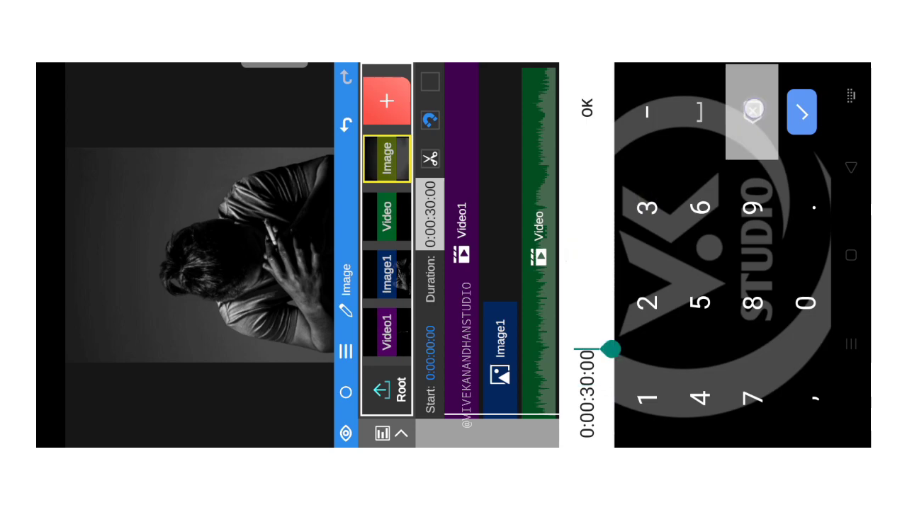
type("10")
left_click(587, 108)
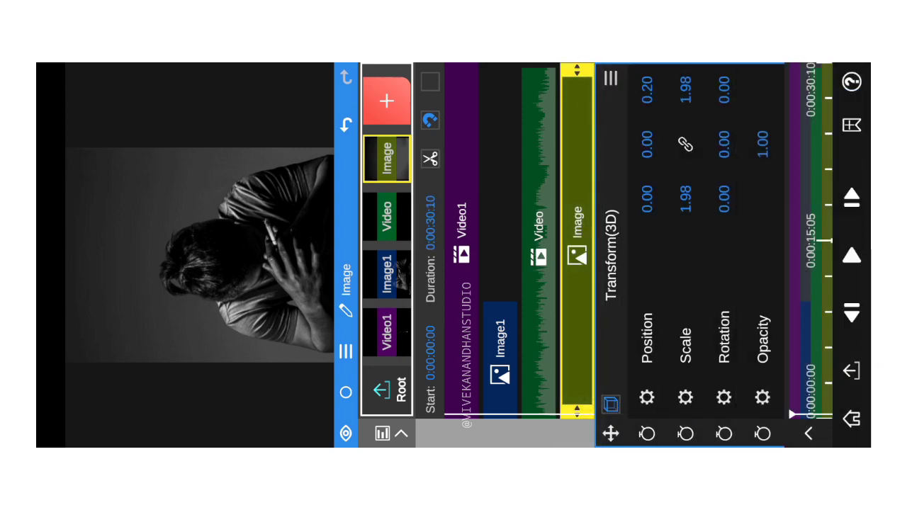
Step: Give the Image1 clip the same 0:00:30:10 duration
left_click(485, 329)
left_click(430, 225)
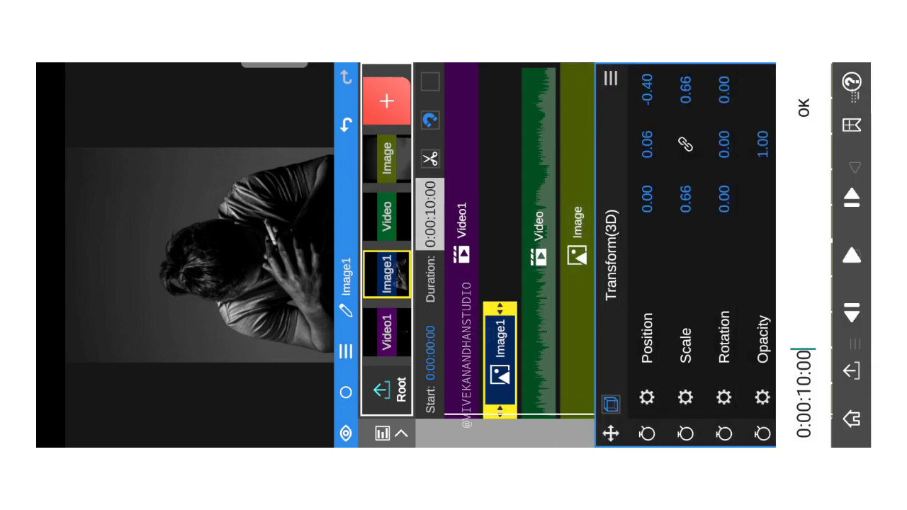
key("BackSpace")
key("BackSpace")
type("1")
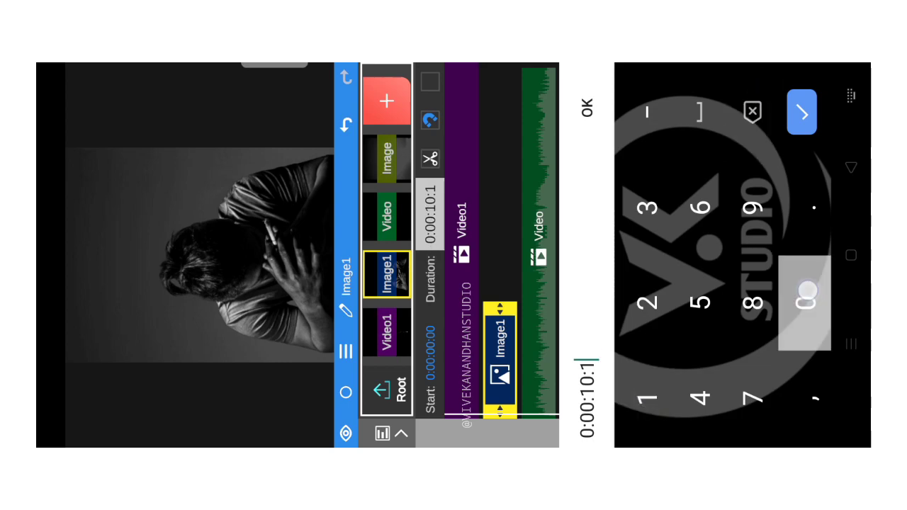
type("0")
left_click(587, 376)
key("BackSpace")
key("BackSpace")
type("30")
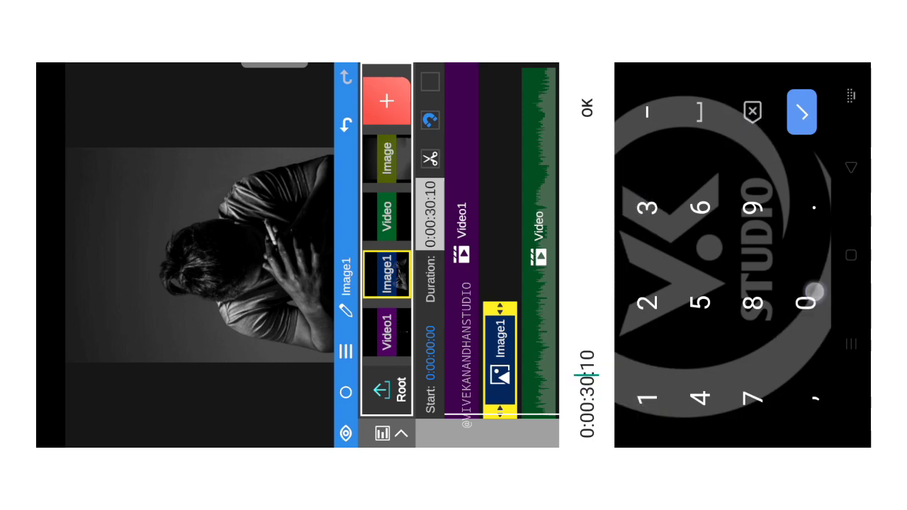
left_click(587, 107)
left_click(466, 145)
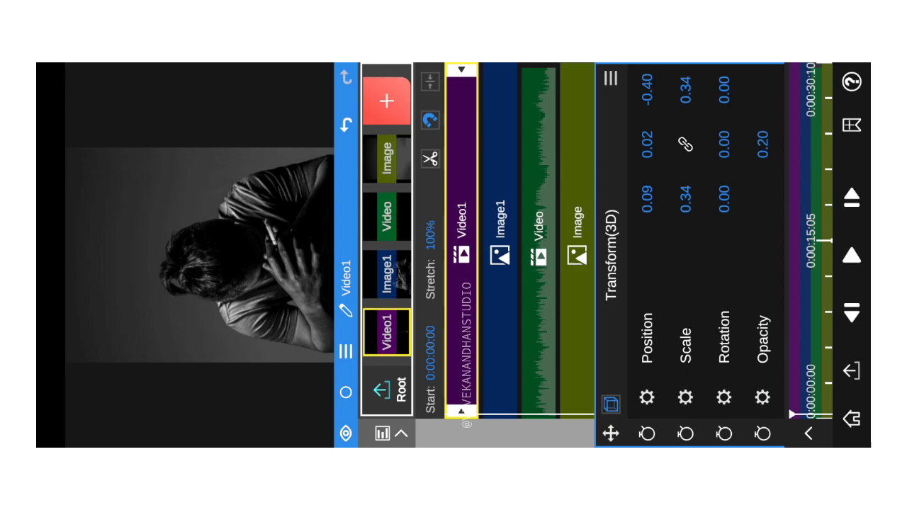
Step: Select the Video1 and Video clips, then bring up the Root project settings
left_click(546, 110)
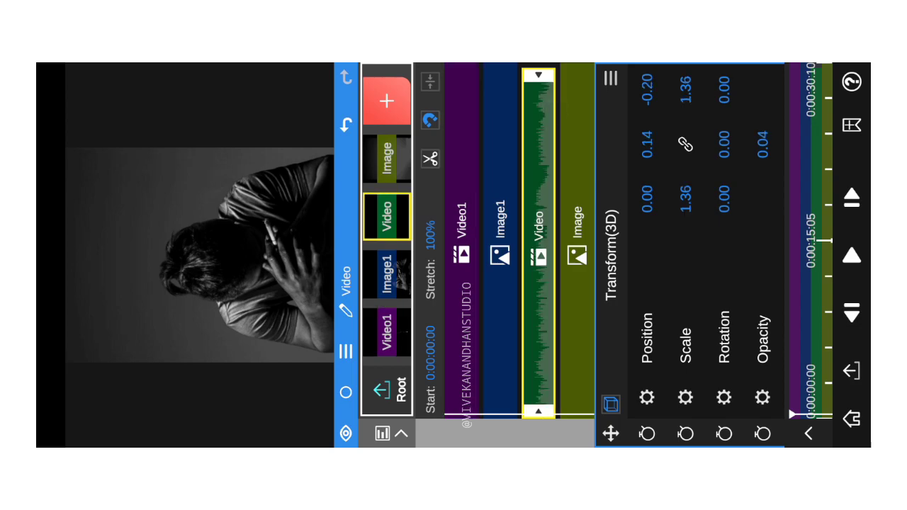
left_click(550, 71)
left_click_drag(550, 71, 538, 79)
left_click(387, 330)
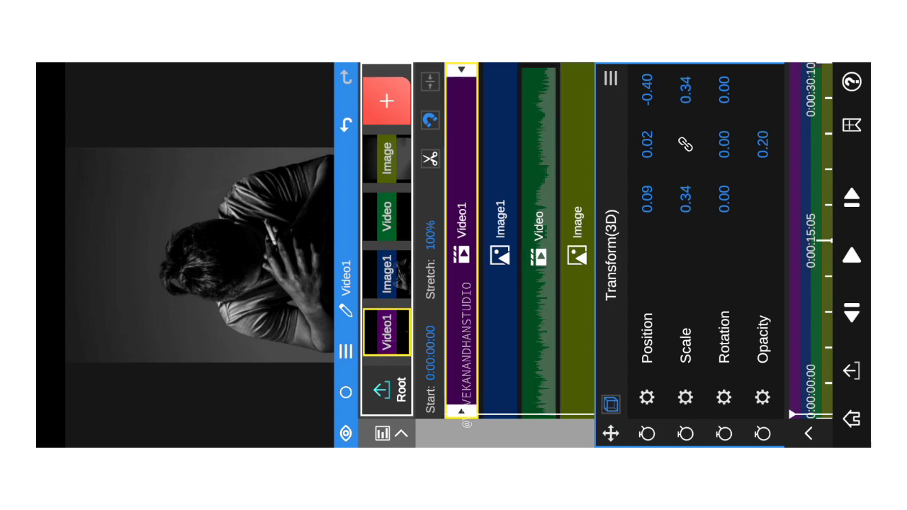
left_click(533, 157)
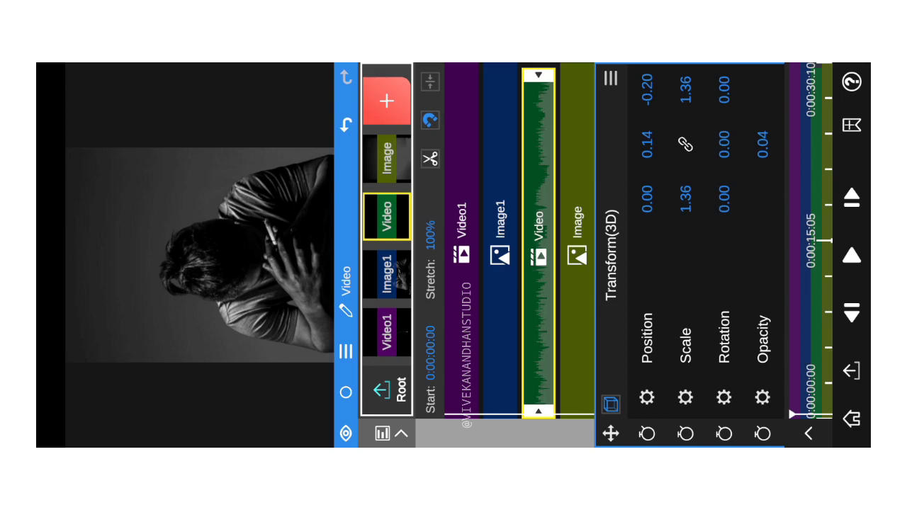
left_click(401, 433)
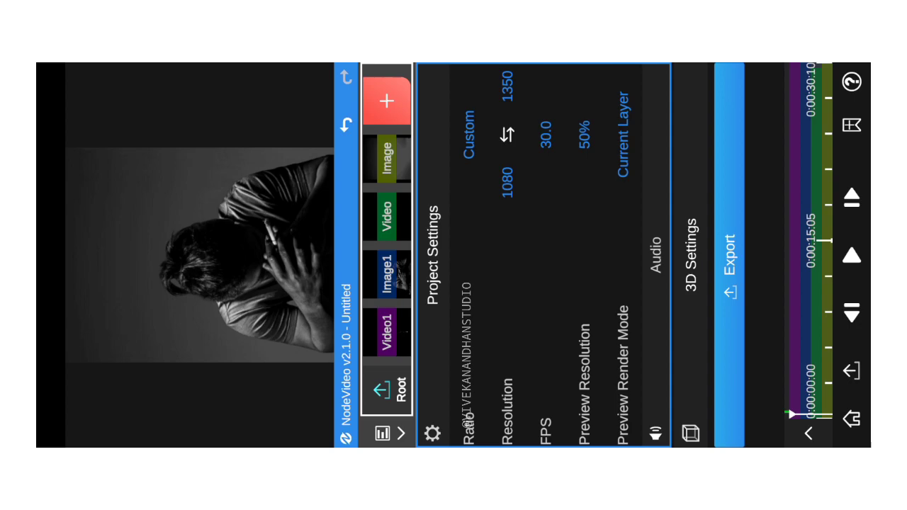
Step: Open the wiggle editor for Global Camera Position under 3D Settings and preview the motion
left_click(691, 255)
left_click(500, 255)
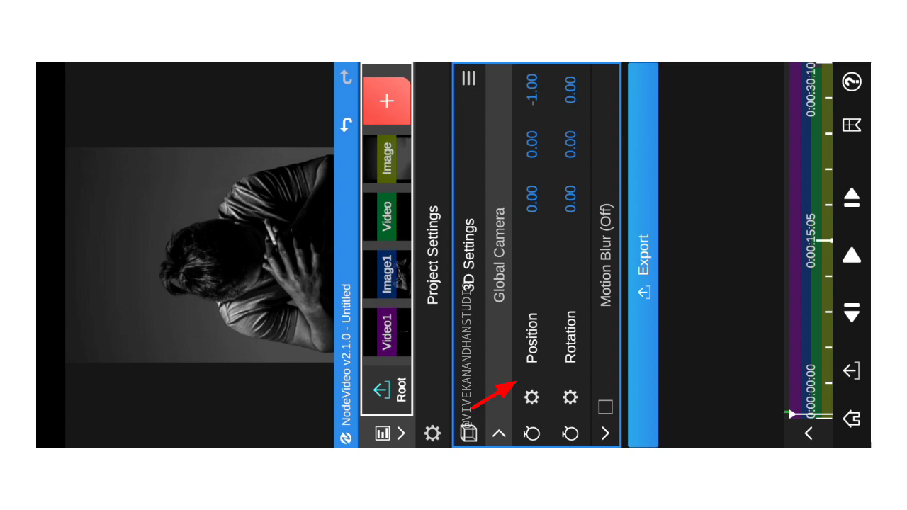
left_click(532, 397)
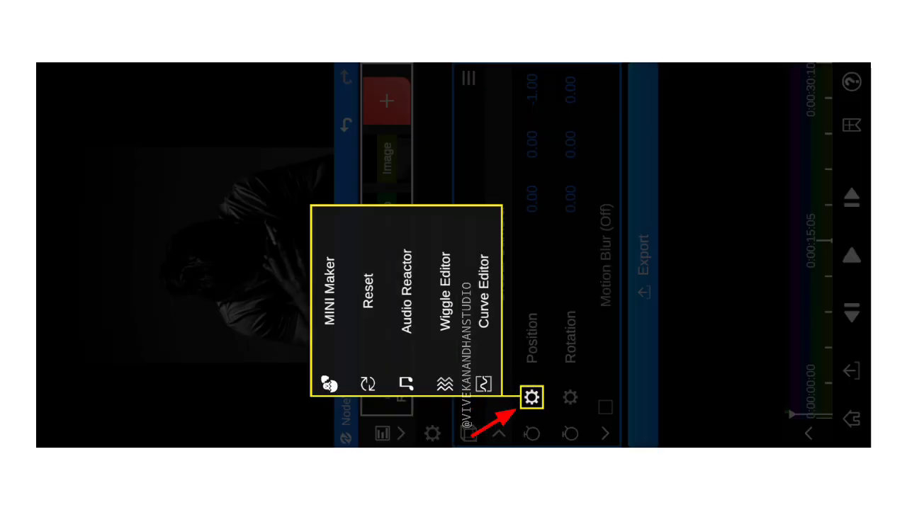
left_click(443, 308)
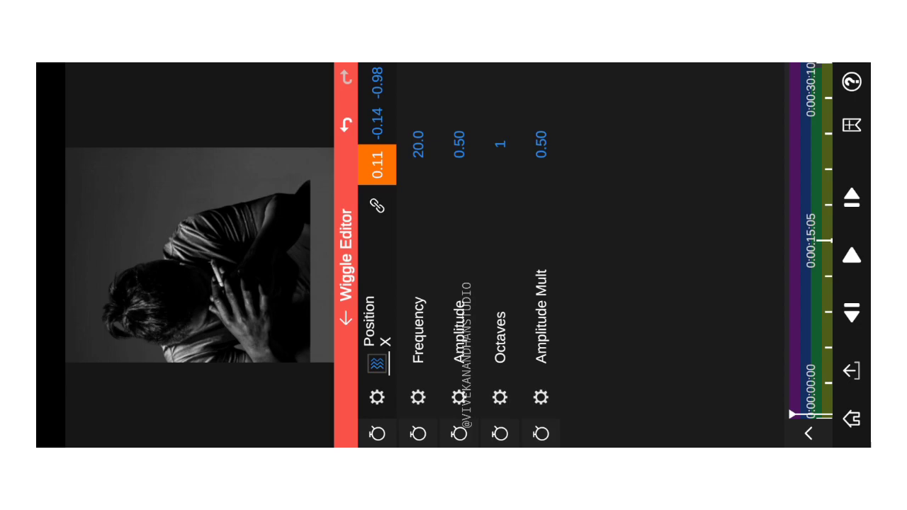
left_click(248, 93)
left_click(288, 94)
left_click(250, 95)
left_click(288, 96)
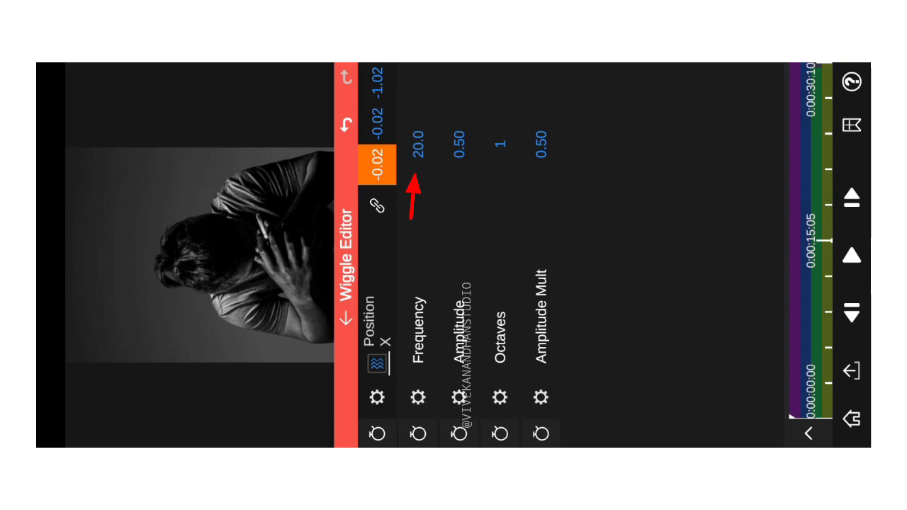
Step: Set position wiggle frequency 1.1, amplitude 0.10 and amplitude multiplier -0.10
mouse_move(418, 145)
left_mouse_down()
mouse_move(318, 104)
mouse_move(600, 117)
left_mouse_up()
mouse_move(422, 122)
left_mouse_down()
mouse_move(399, 95)
mouse_move(434, 112)
mouse_move(417, 108)
left_mouse_up()
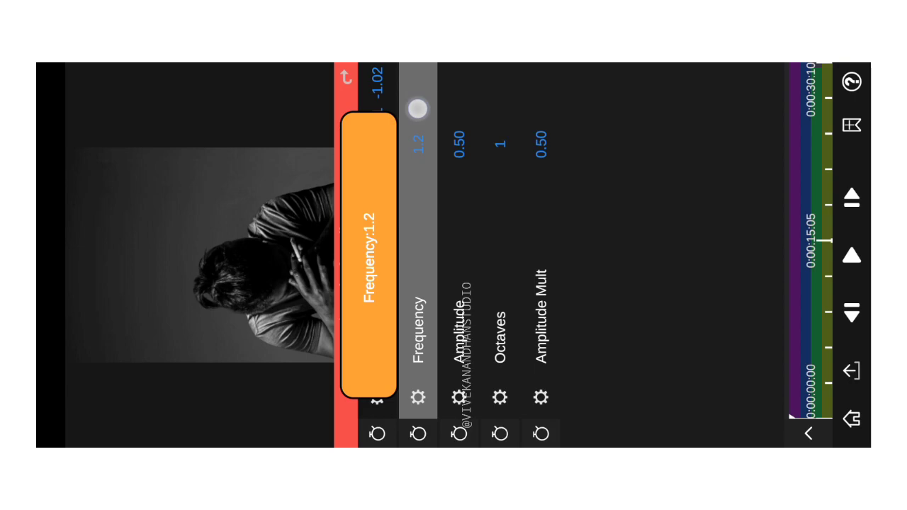
left_click_drag(418, 108, 417, 107)
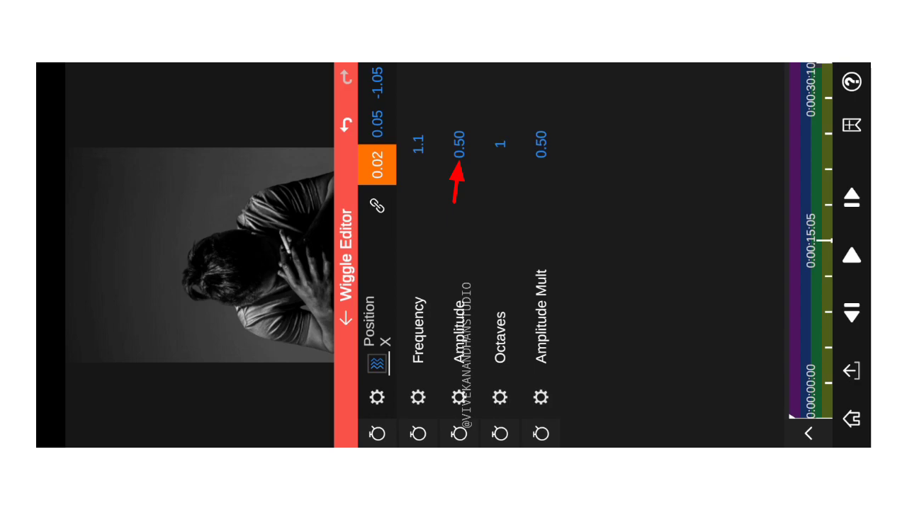
mouse_move(454, 122)
left_mouse_down()
mouse_move(455, 104)
mouse_move(546, 91)
left_mouse_up()
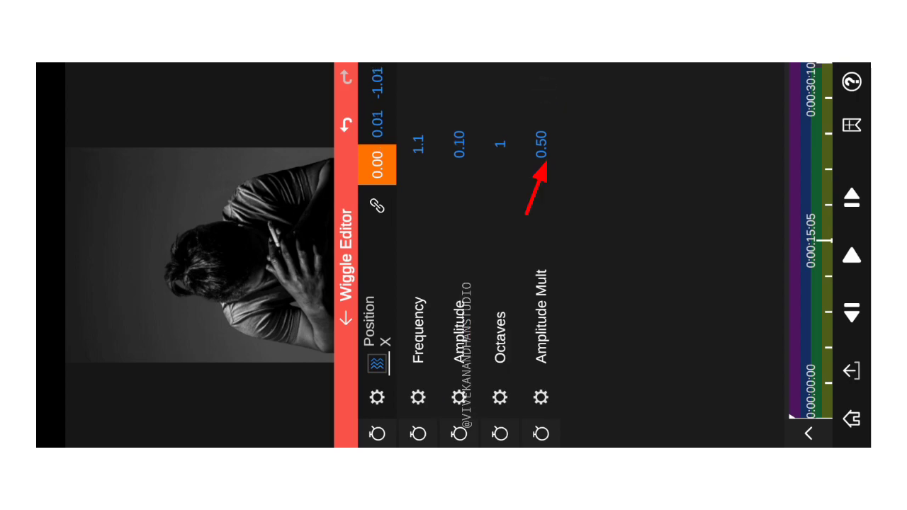
mouse_move(560, 124)
left_mouse_down()
mouse_move(684, 119)
mouse_move(420, 109)
mouse_move(761, 177)
left_mouse_up()
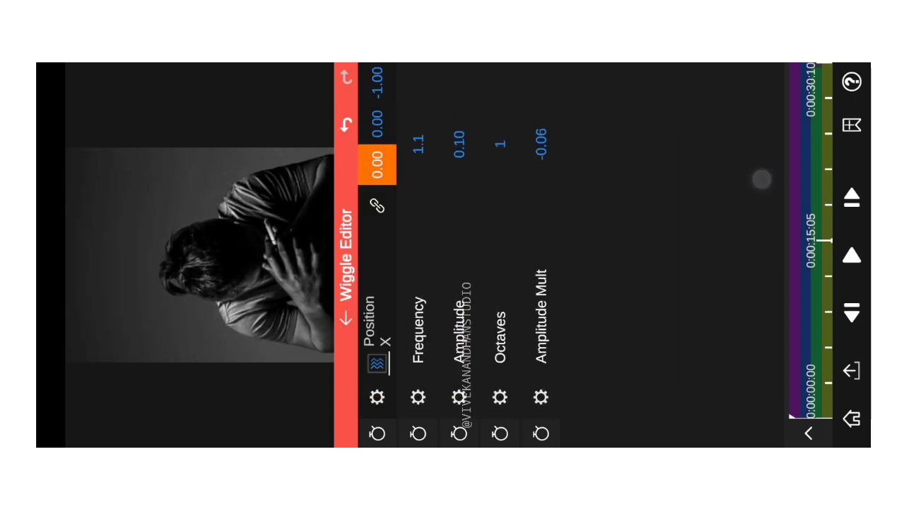
left_click_drag(546, 138, 568, 128)
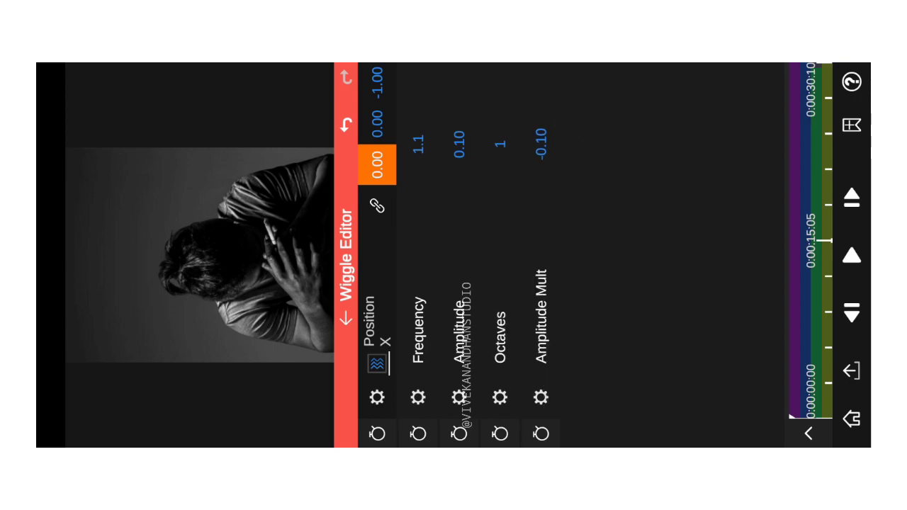
left_click(346, 315)
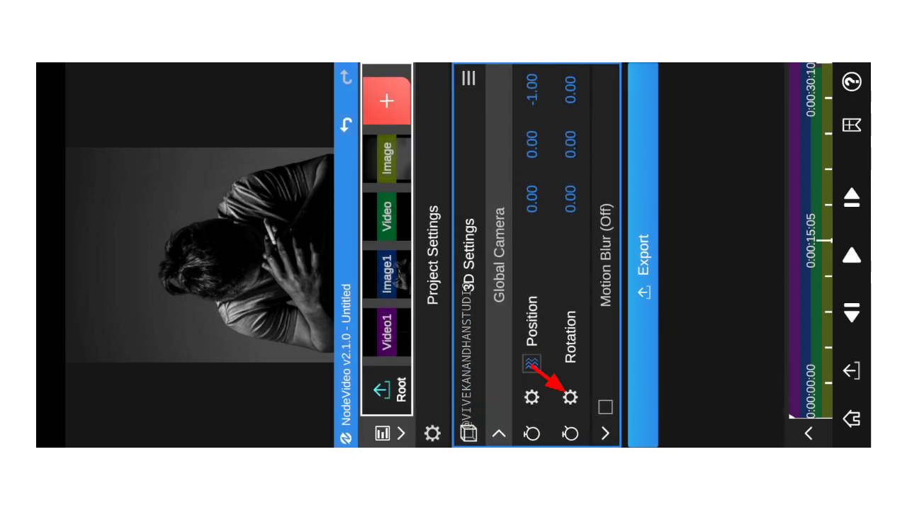
Step: Open the camera Rotation wiggle editor and set its frequency to 1.5
left_click(570, 397)
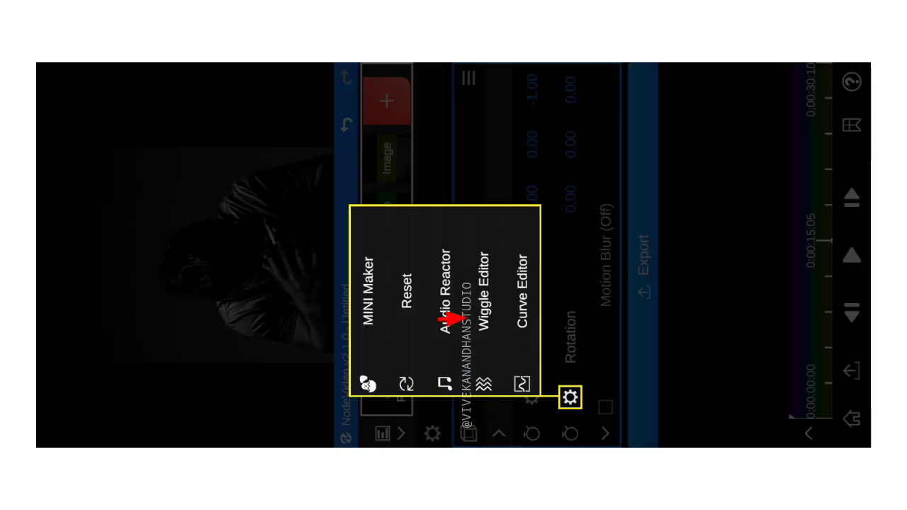
left_click(489, 377)
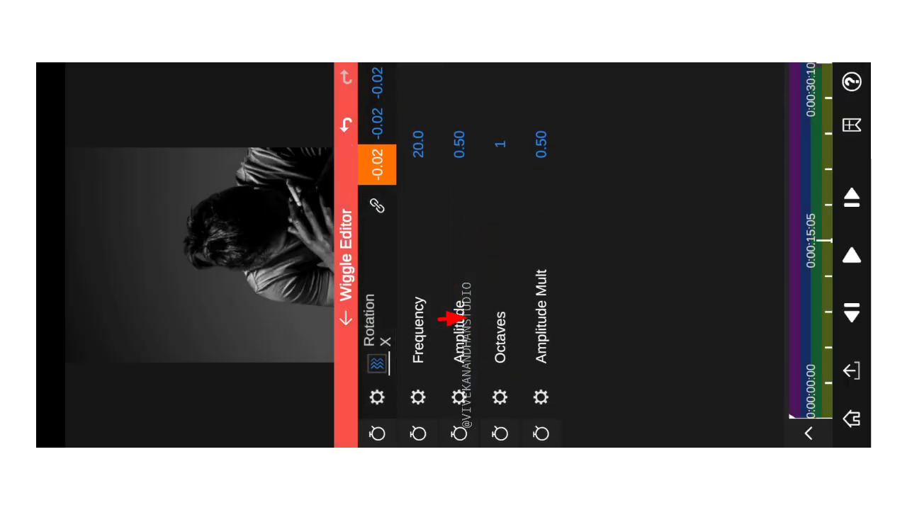
left_click_drag(435, 132, 565, 119)
mouse_move(486, 107)
left_mouse_down()
mouse_move(395, 115)
mouse_move(422, 112)
left_mouse_up()
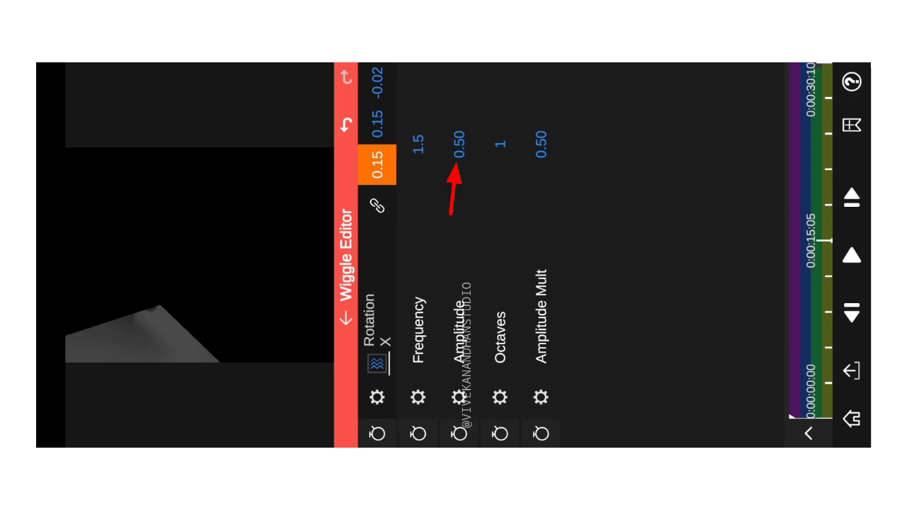
Step: Set rotation wiggle amplitude to 0.08 with a negative amplitude multiplier, about -0.08
left_click_drag(465, 117, 527, 105)
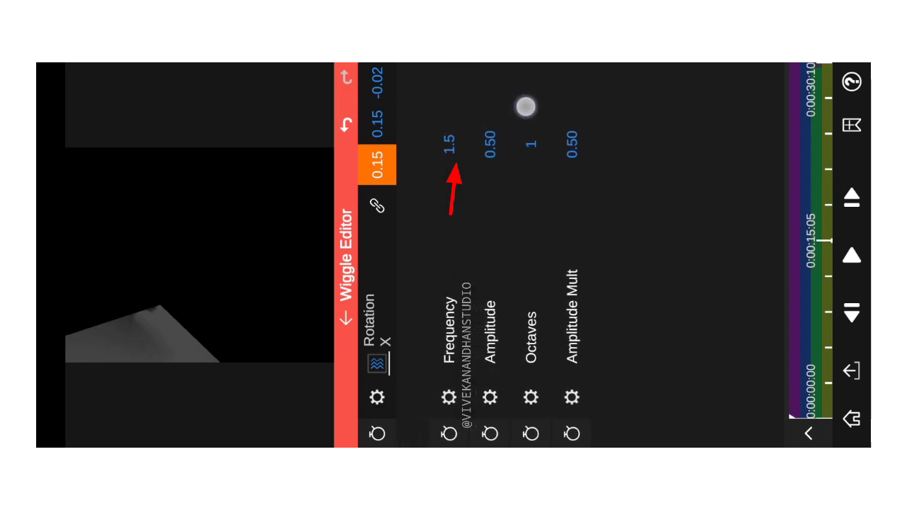
left_click_drag(458, 129, 519, 114)
left_click_drag(533, 111, 542, 112)
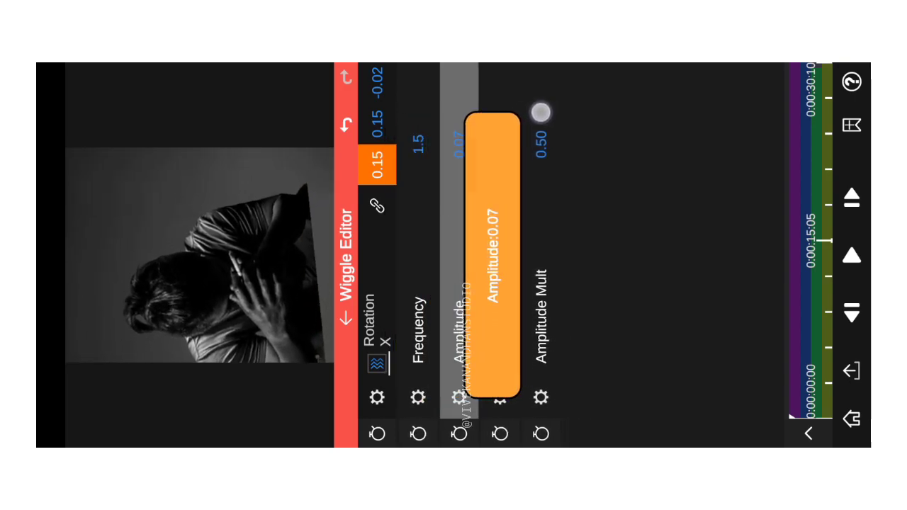
left_click_drag(542, 112, 540, 111)
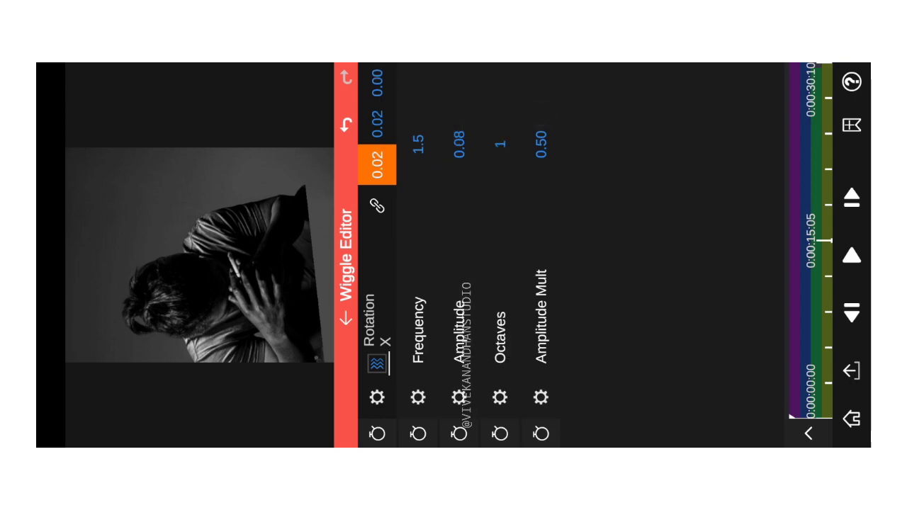
left_click_drag(543, 124, 628, 123)
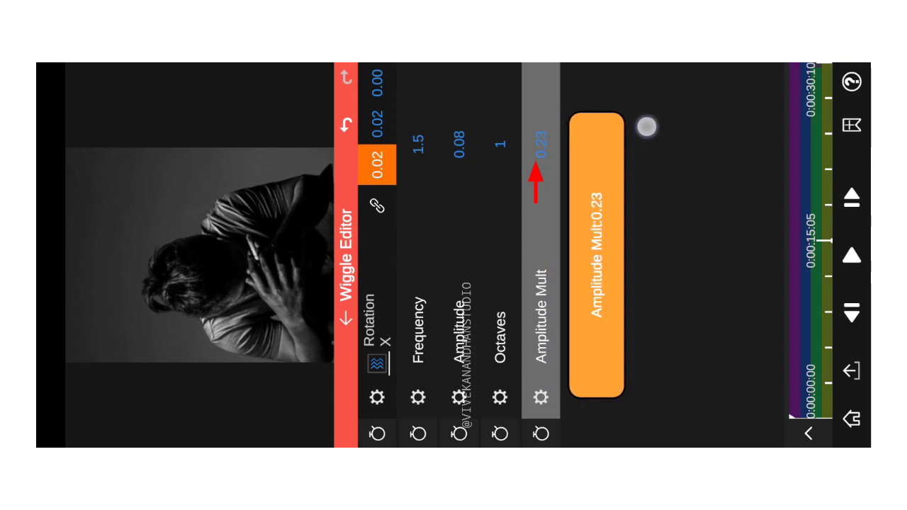
left_click_drag(628, 123, 730, 135)
mouse_move(543, 124)
left_mouse_down()
mouse_move(582, 124)
mouse_move(531, 132)
mouse_move(551, 131)
left_mouse_up()
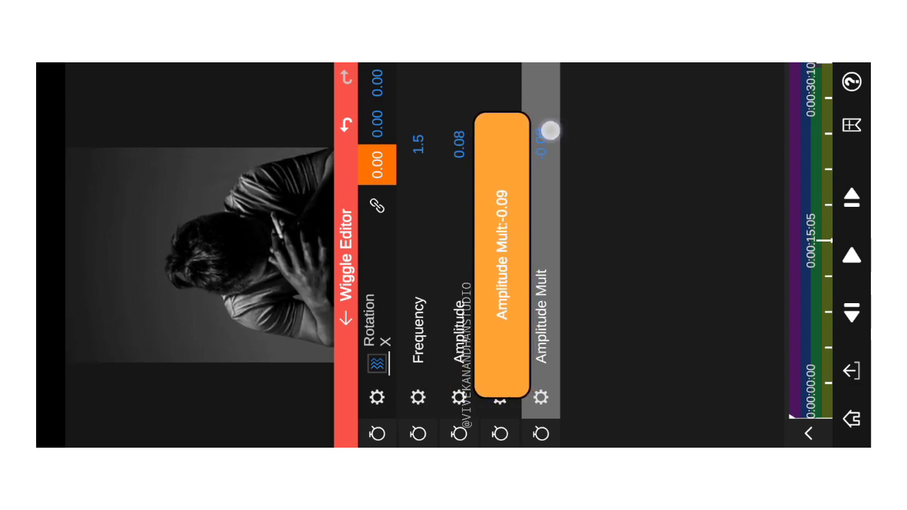
left_click_drag(551, 131, 546, 123)
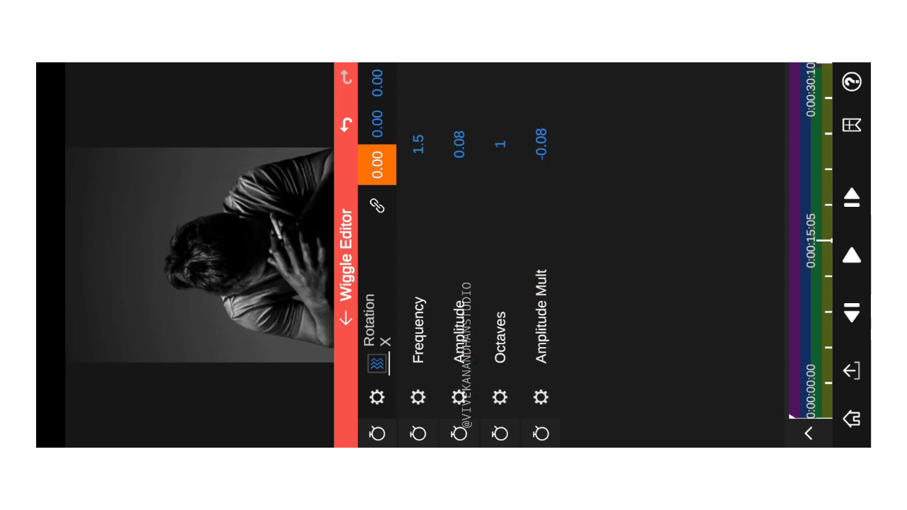
left_click(346, 317)
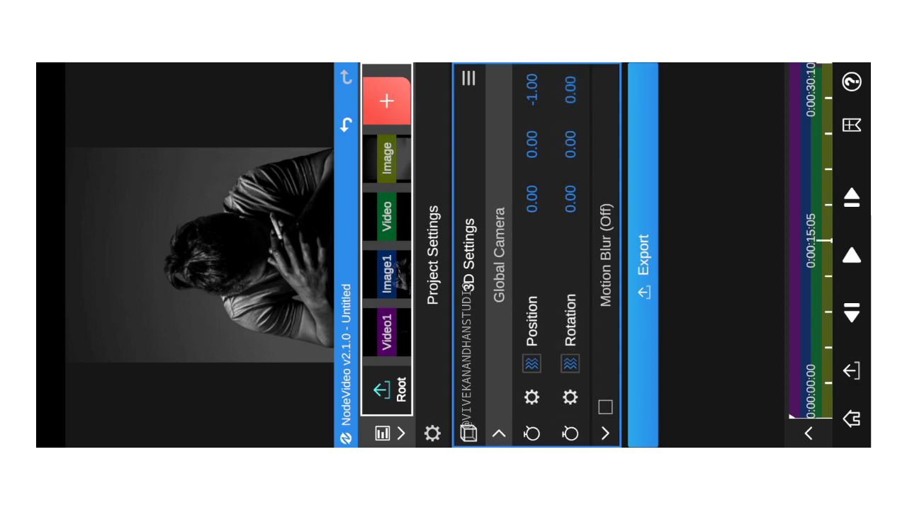
Step: Recheck the position wiggle (frequency 1.1, amplitude 0.10), then play the edit to preview it
left_click(532, 397)
left_click(446, 283)
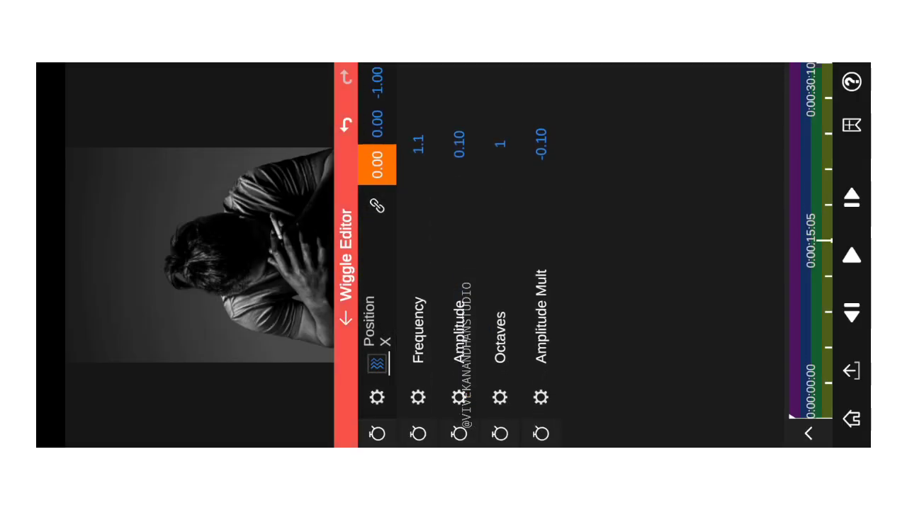
left_click(809, 433)
left_click(346, 316)
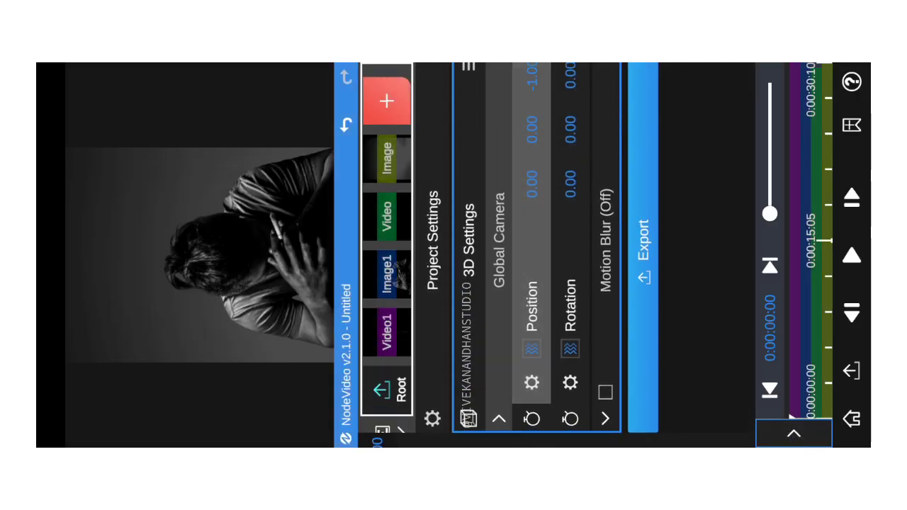
left_click(794, 433)
left_click(852, 255)
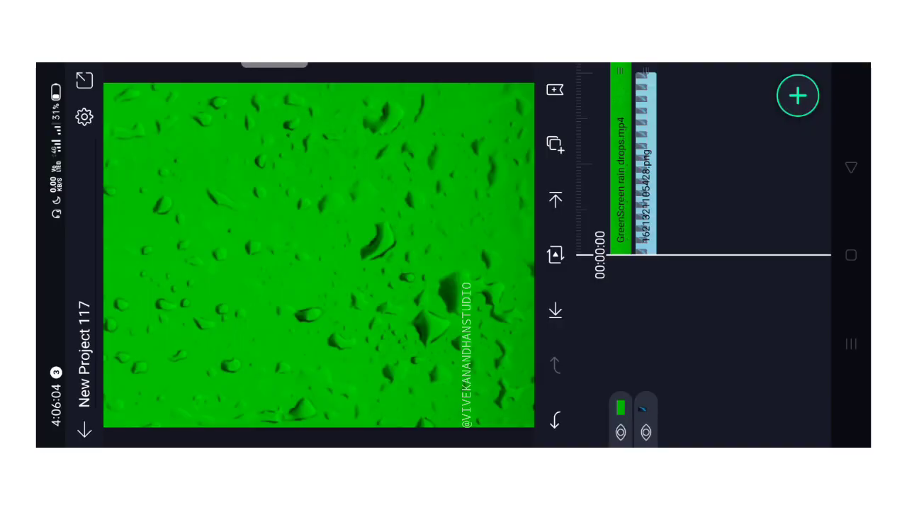
Step: Check the photo and rain drops layers, then move the playhead to 00:00:26
mouse_move(707, 185)
left_mouse_down()
mouse_move(718, 324)
mouse_move(706, 160)
mouse_move(700, 234)
left_mouse_up()
left_click(620, 177)
mouse_move(701, 177)
left_mouse_down()
mouse_move(702, 369)
mouse_move(702, 177)
left_mouse_up()
left_click(652, 174)
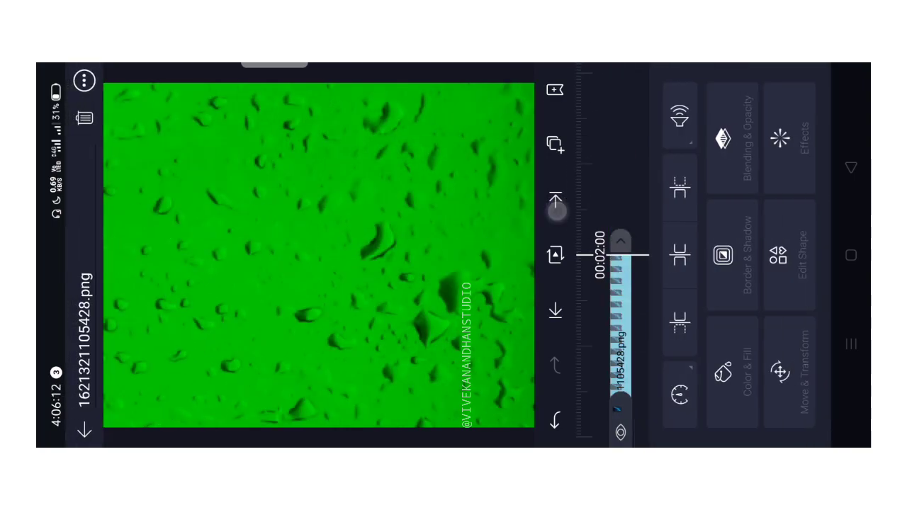
left_click(704, 163)
left_click(622, 176)
left_click(704, 157)
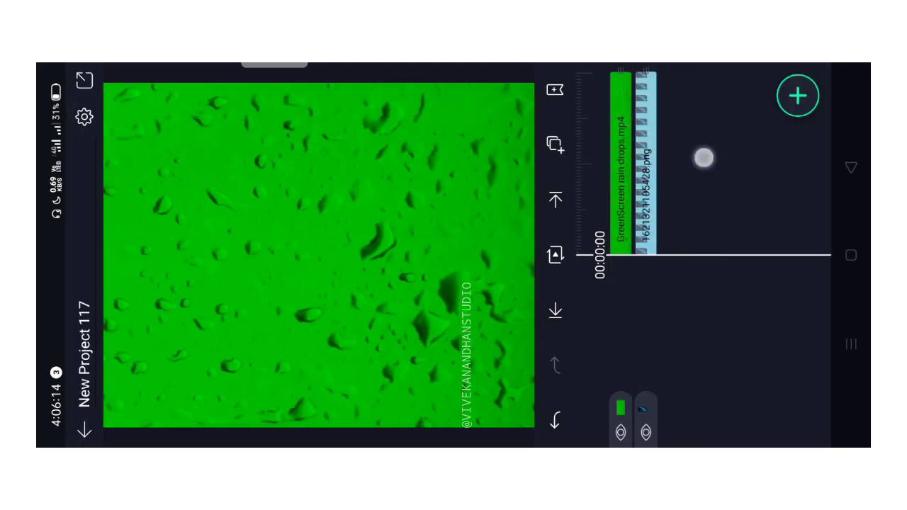
left_click_drag(704, 157, 704, 197)
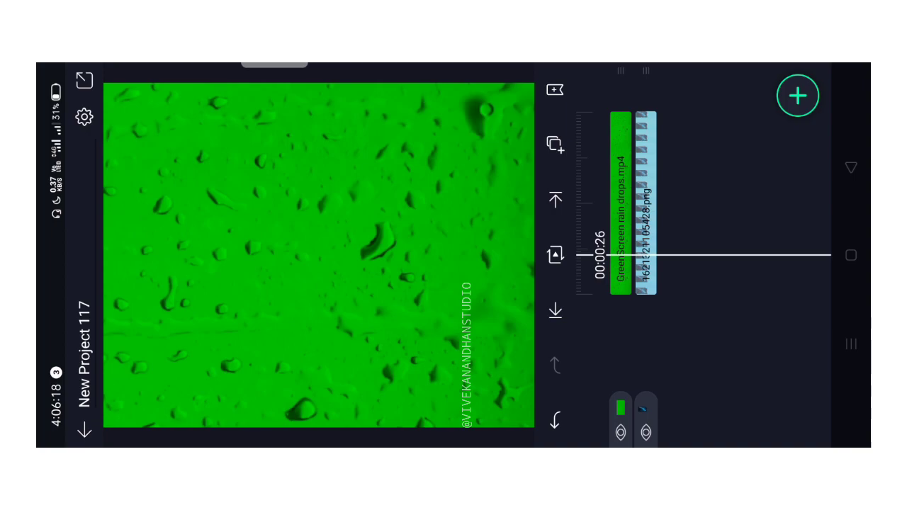
Step: Give the GreenScreen rain drops clip the Luminance blend mode, then browse effects to add one
left_click(621, 184)
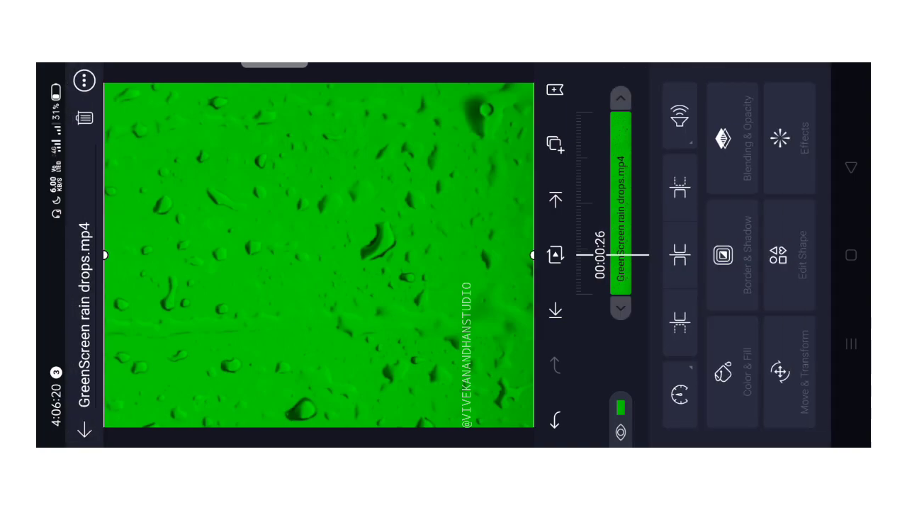
left_click(760, 120)
left_click_drag(769, 139, 638, 139)
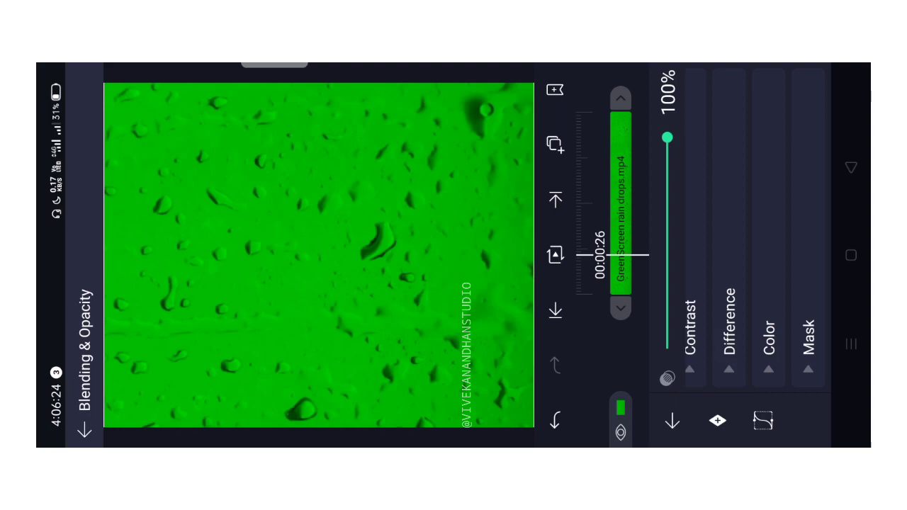
left_click(769, 273)
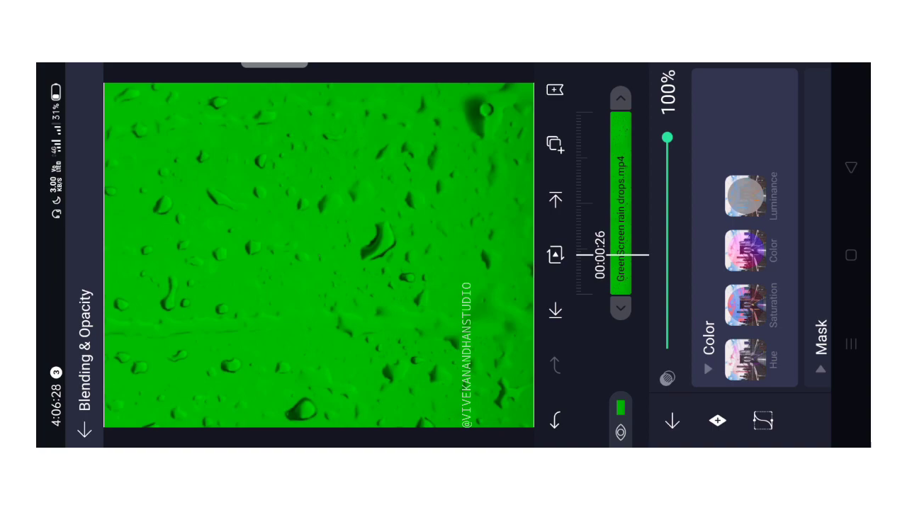
left_click(745, 195)
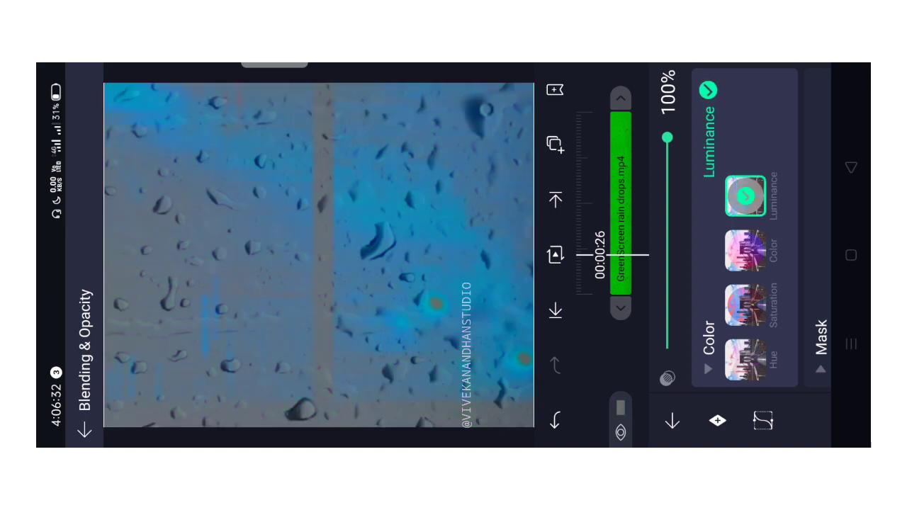
key("Escape")
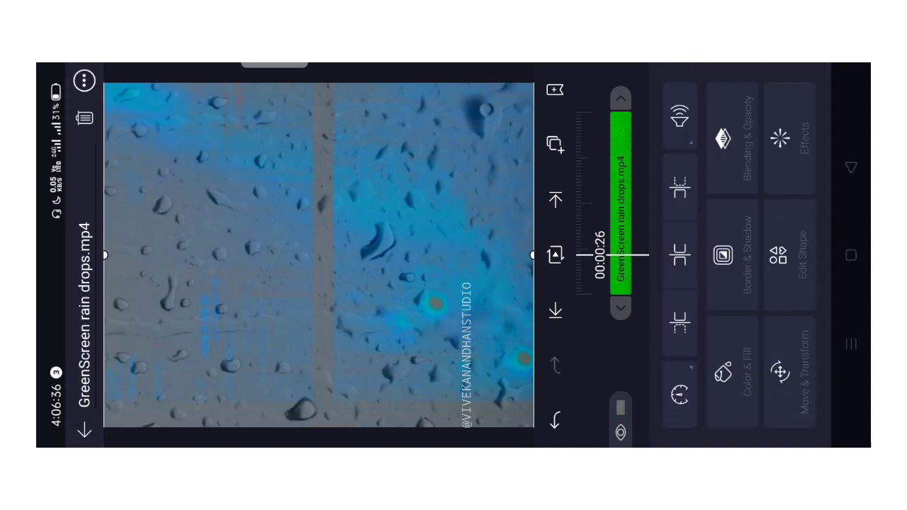
left_click(779, 142)
left_click(669, 213)
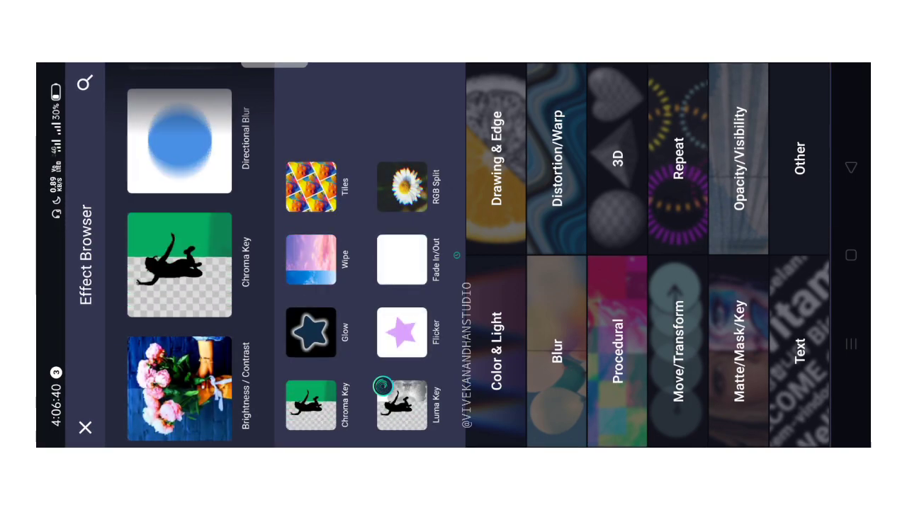
Step: Add a standard Luma Key from Matte/Mask/Key and raise its Low threshold to 0.500
left_click(739, 351)
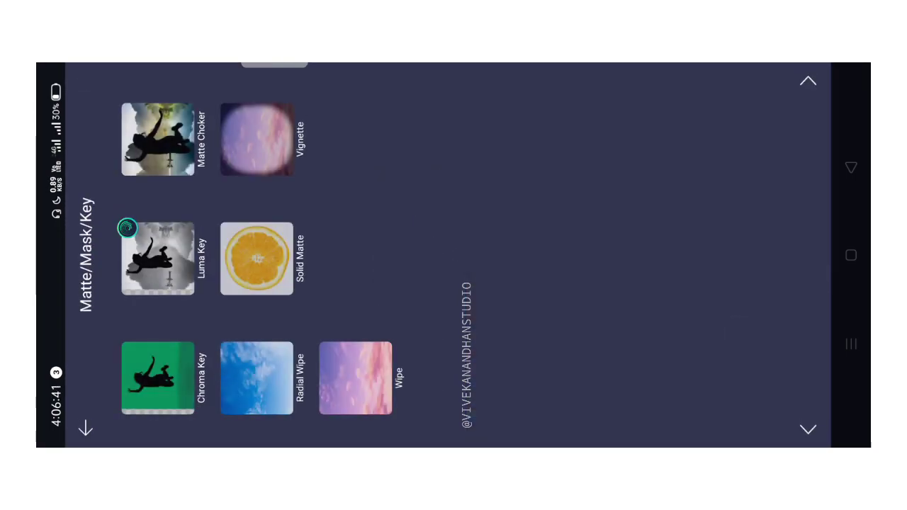
left_click(157, 259)
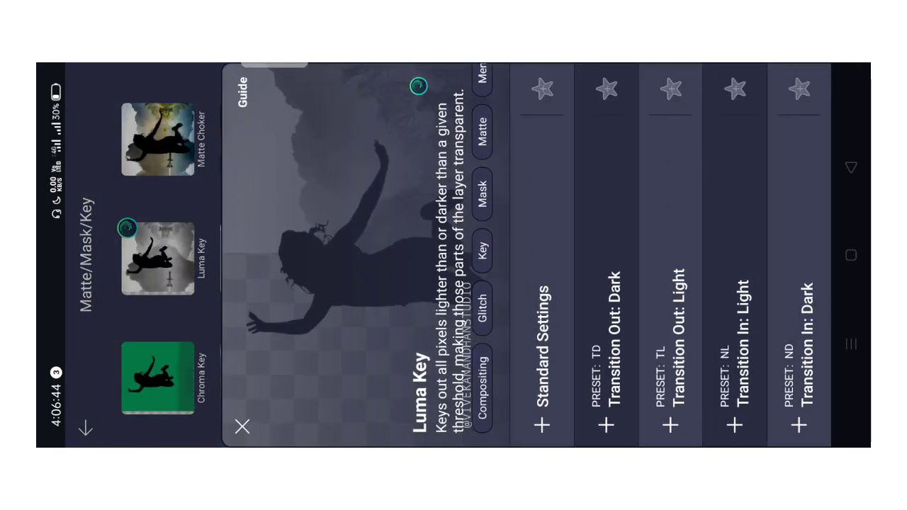
left_click(543, 406)
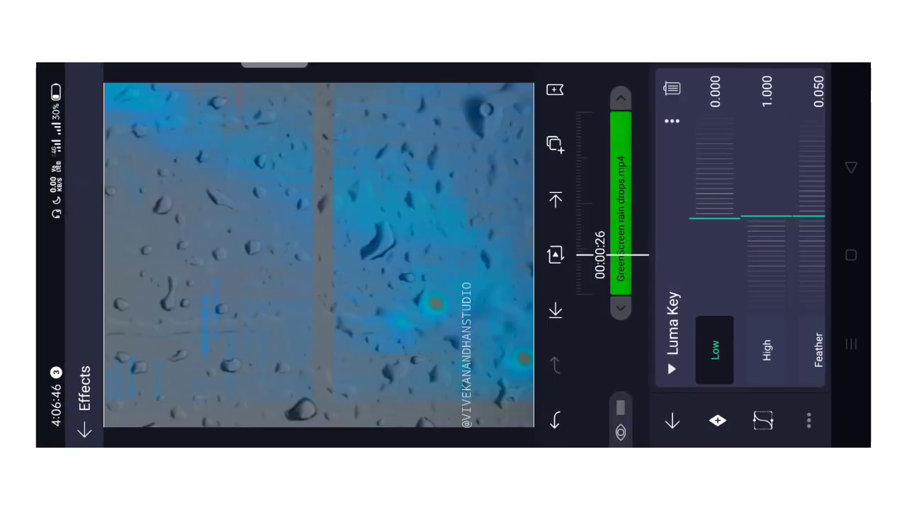
mouse_move(722, 287)
left_mouse_down()
mouse_move(724, 217)
mouse_move(732, 304)
left_mouse_up()
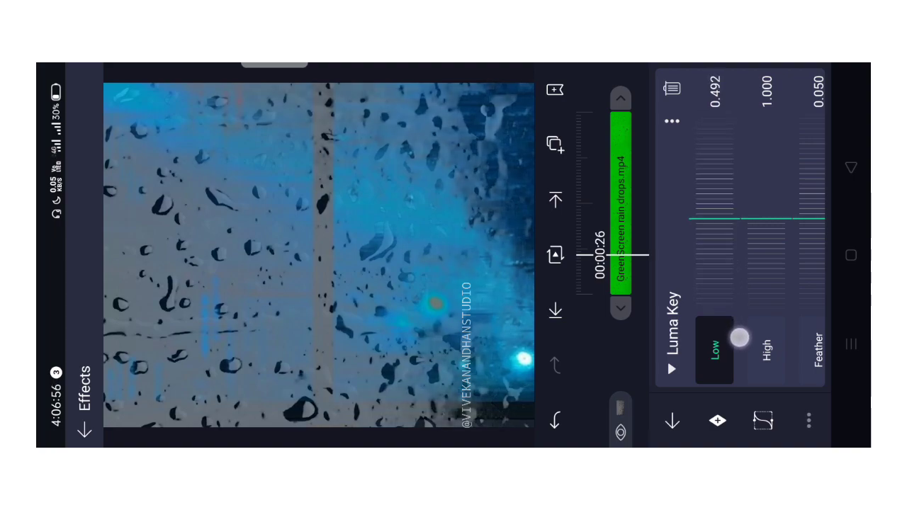
left_click_drag(732, 304, 744, 383)
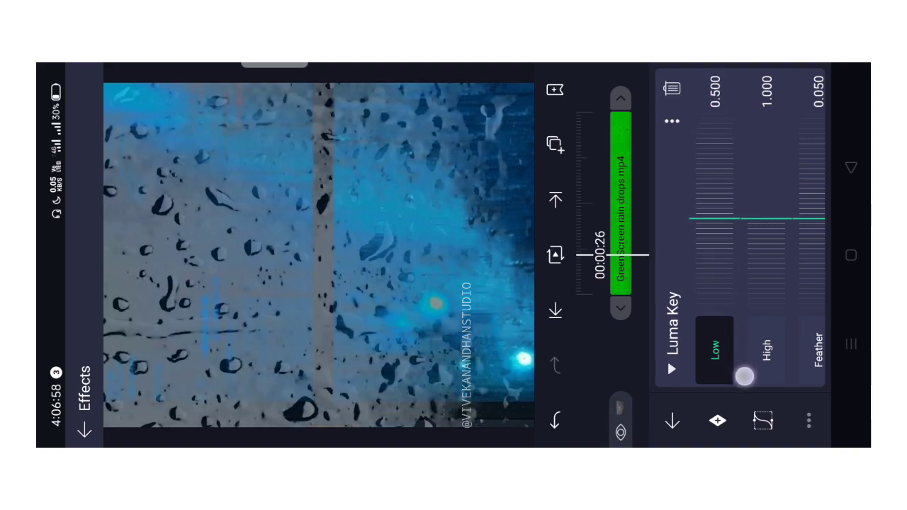
Step: Keep High at 1.000, set Feather to 0.200, leave Invert off, and close the Luma Key
left_click(775, 135)
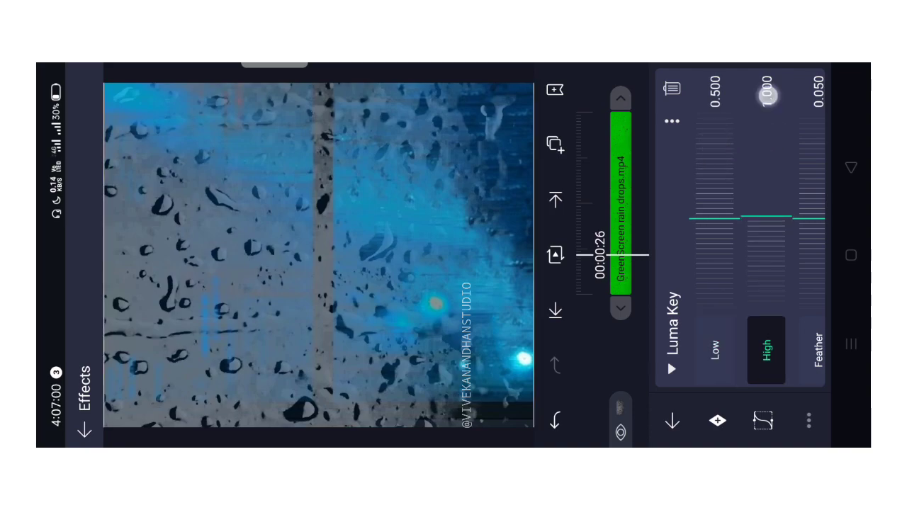
left_click_drag(769, 96, 698, 99)
left_click(730, 350)
mouse_move(749, 266)
left_mouse_down()
mouse_move(747, 229)
mouse_move(762, 289)
left_mouse_up()
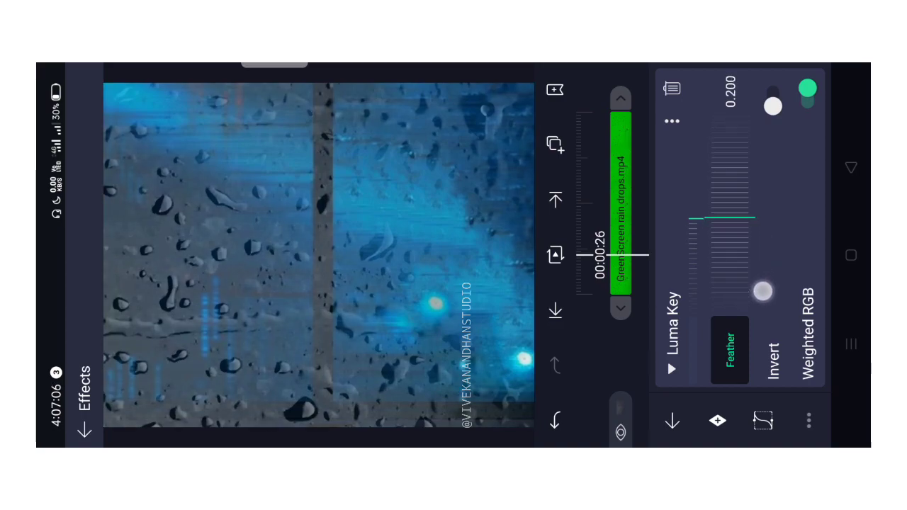
left_click(773, 99)
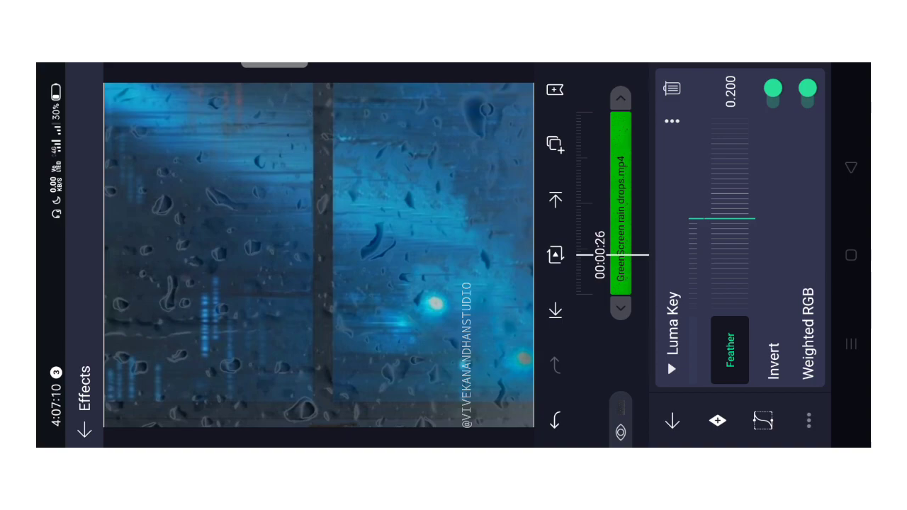
left_click_drag(588, 213, 586, 174)
left_click(555, 249)
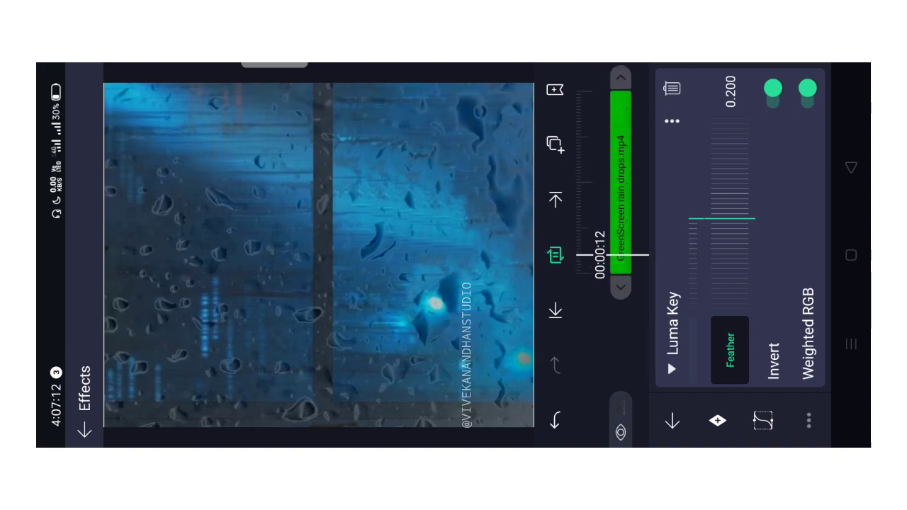
left_click_drag(621, 213, 621, 252)
left_click(555, 253)
left_click(773, 98)
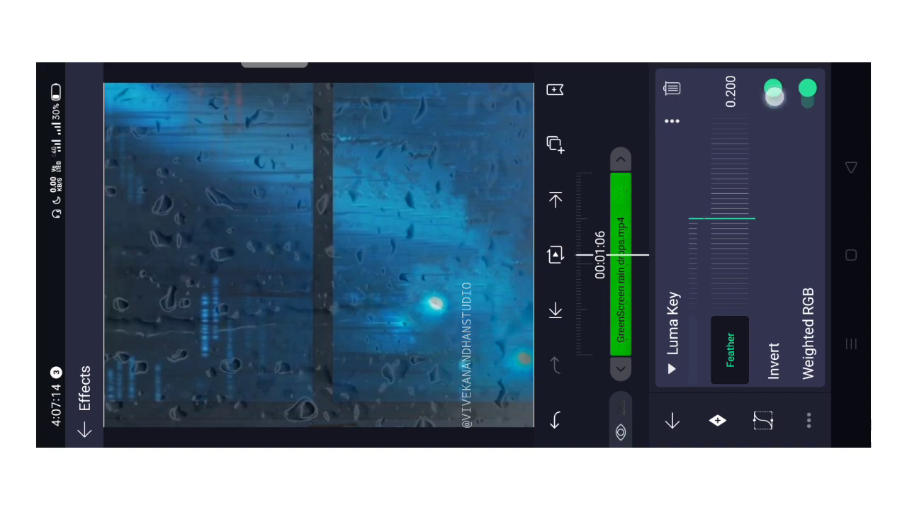
left_click(672, 421)
left_click_drag(621, 319, 621, 142)
Step: Lower the GreenScreen rain drops clip's opacity to 76%, then scrub the timeline from the start
left_click(555, 254)
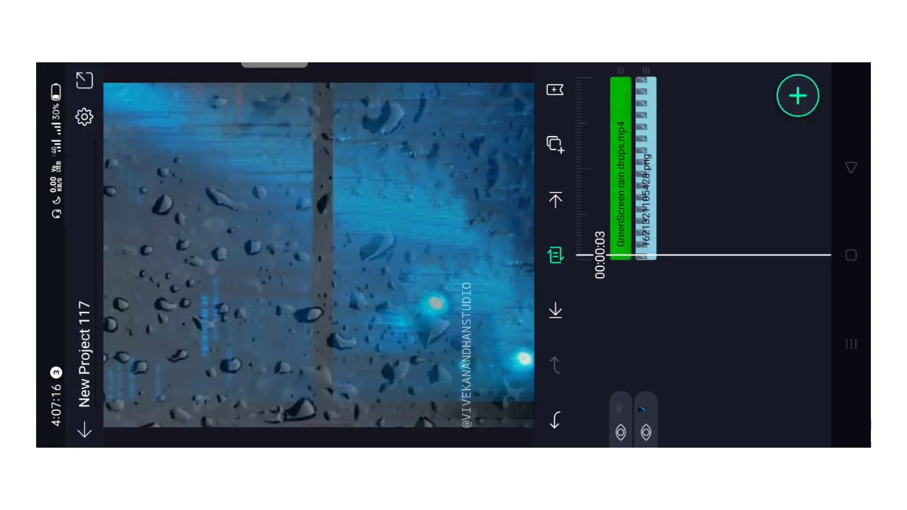
left_click_drag(620, 212, 621, 269)
left_click(731, 263)
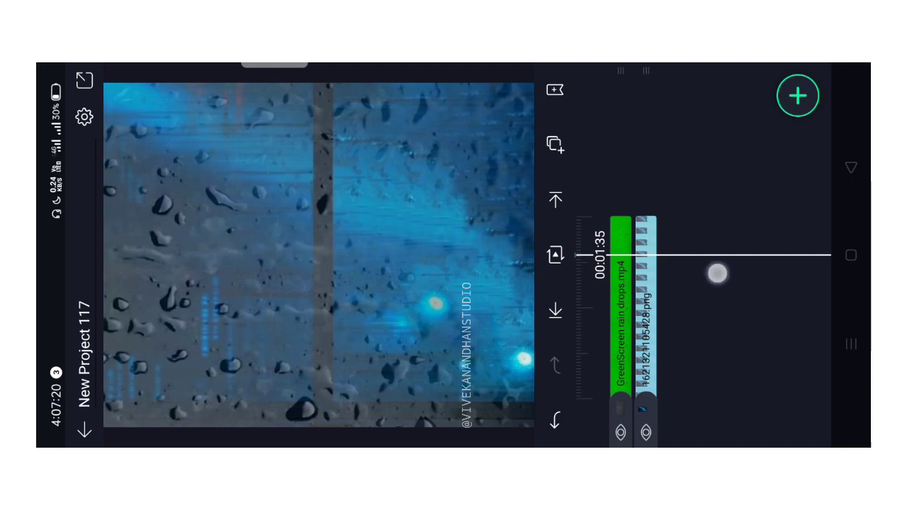
left_click_drag(715, 272, 711, 233)
left_click(621, 231)
left_click(727, 127)
left_click_drag(695, 138, 716, 227)
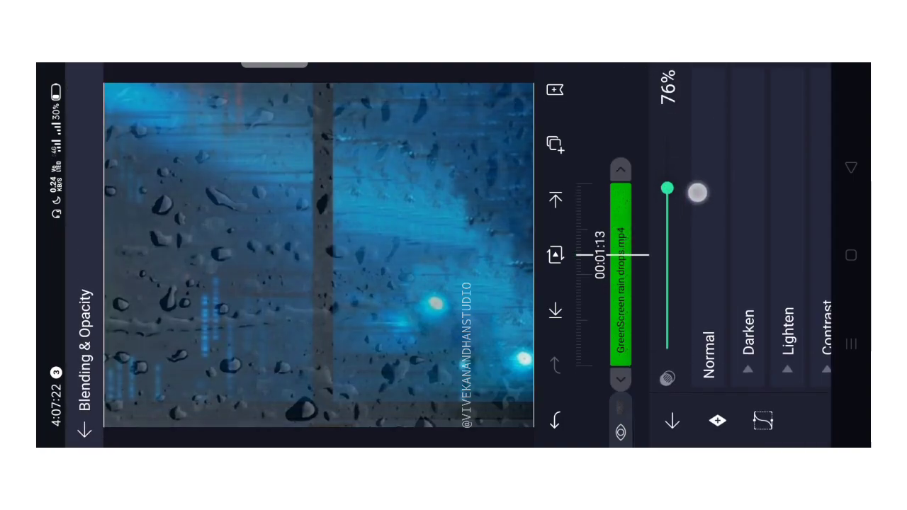
left_click(604, 122)
left_click(555, 311)
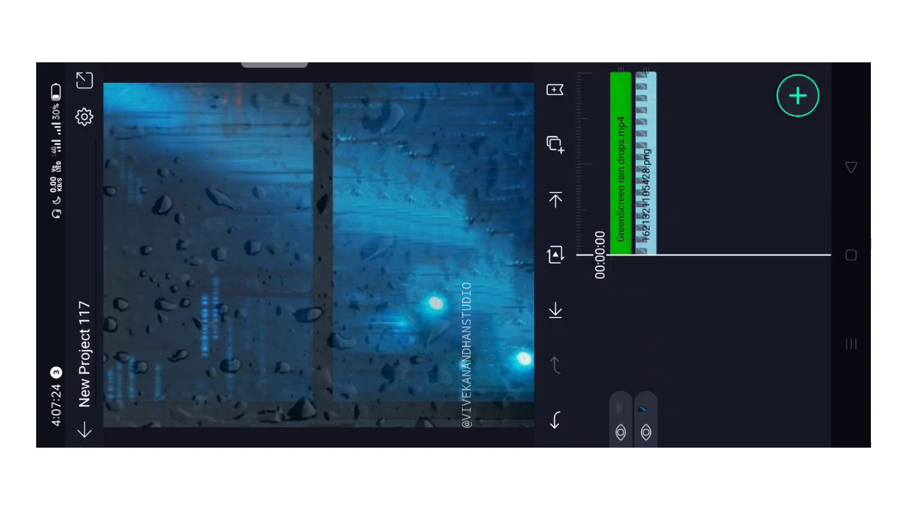
left_click_drag(737, 126, 738, 226)
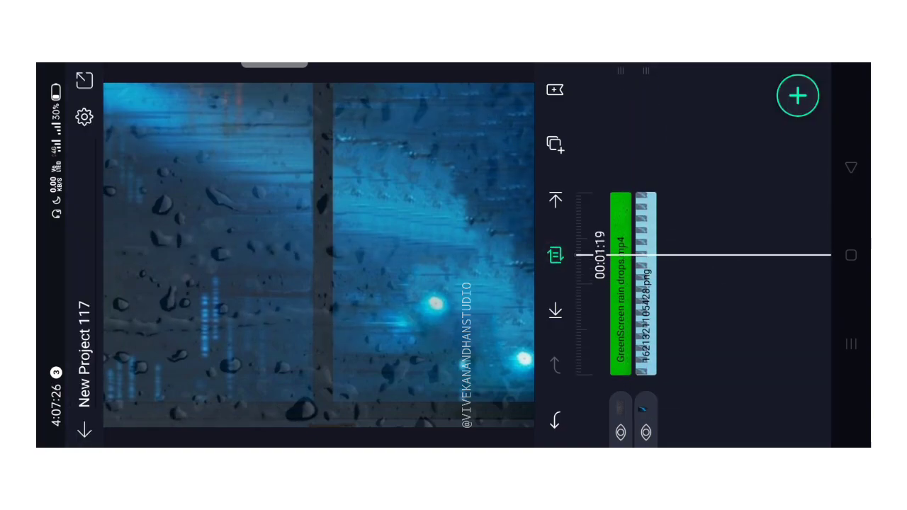